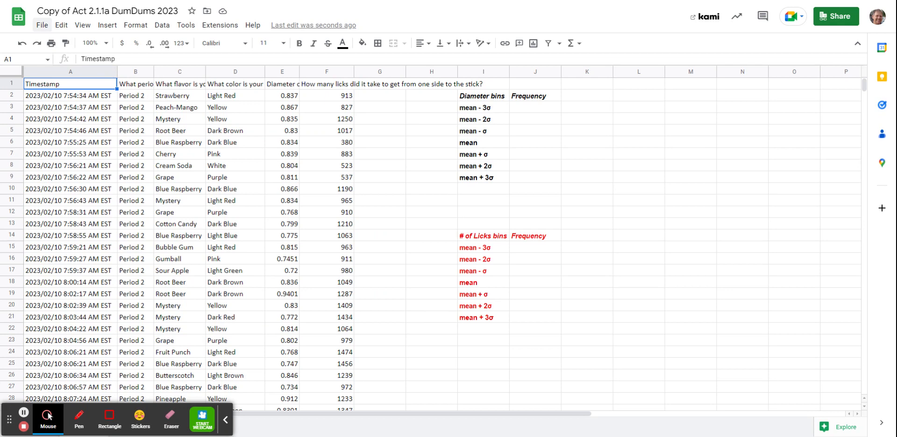
pyautogui.click(42, 25)
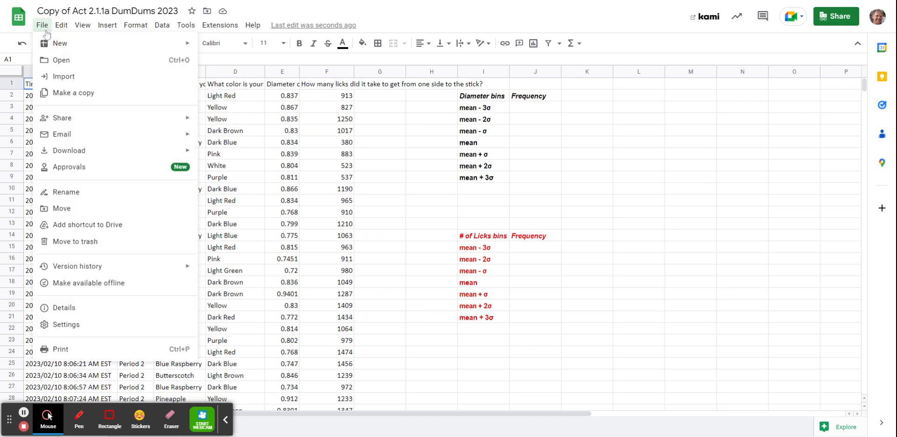
pyautogui.click(510, 20)
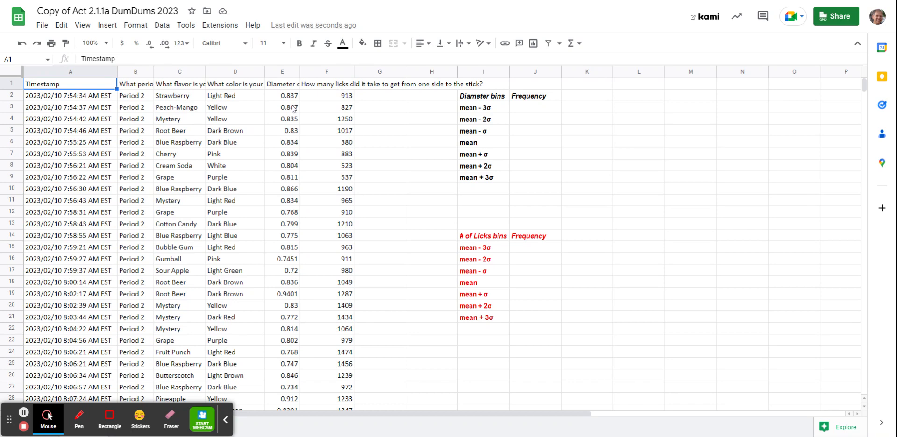
# Step: Calculate the mean diameter in cell E77 with AVERAGE over E2:E76, and reject the suggested autofill for the cells below
pyautogui.scroll(-15, 293, 108)
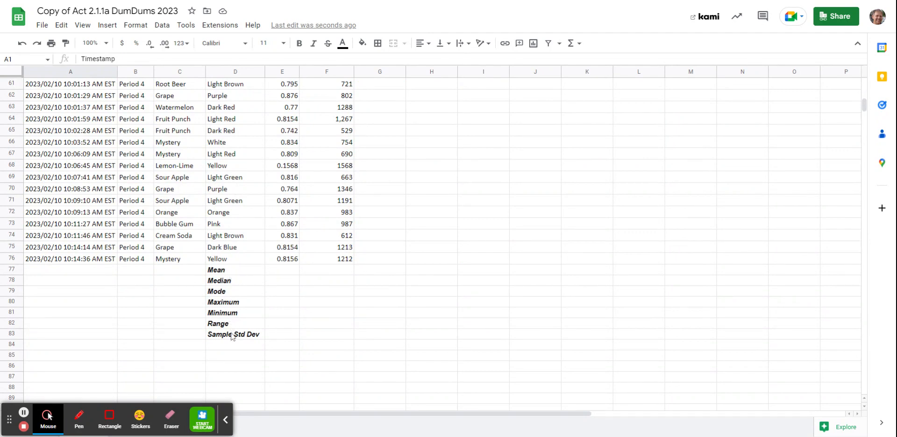
pyautogui.click(286, 272)
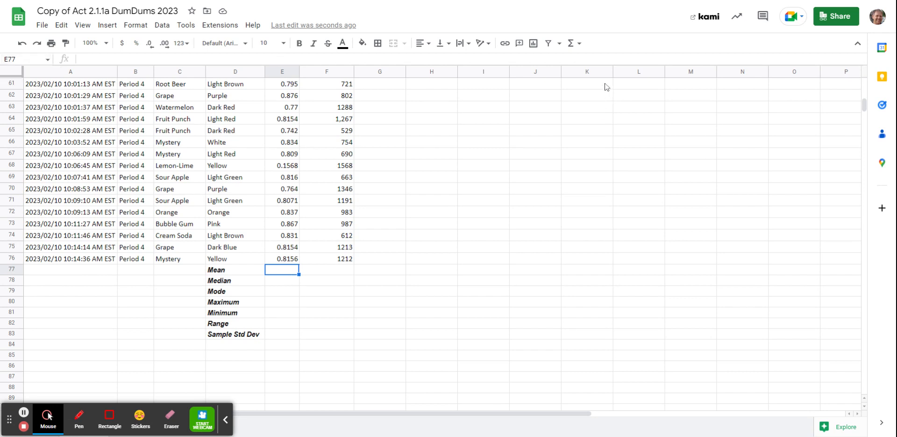
pyautogui.click(578, 44)
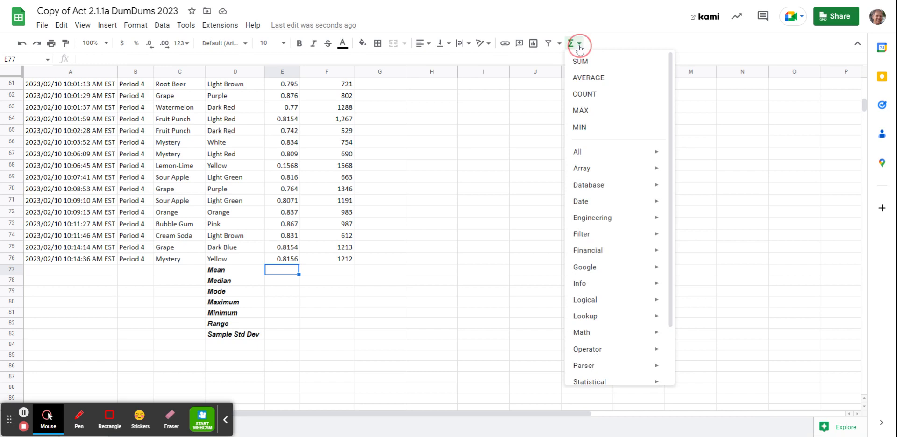
pyautogui.click(592, 80)
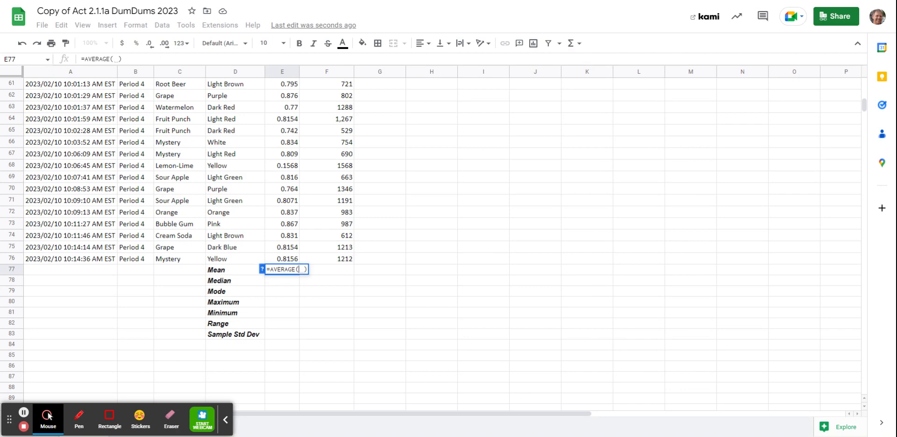
pyautogui.moveTo(299, 258); pyautogui.dragTo(287, 97)
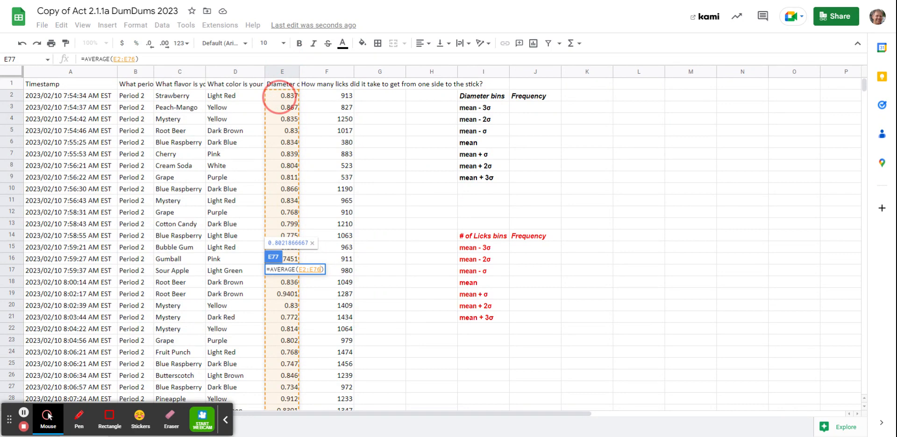
pyautogui.moveTo(279, 97); pyautogui.dragTo(280, 98)
pyautogui.press('Return')
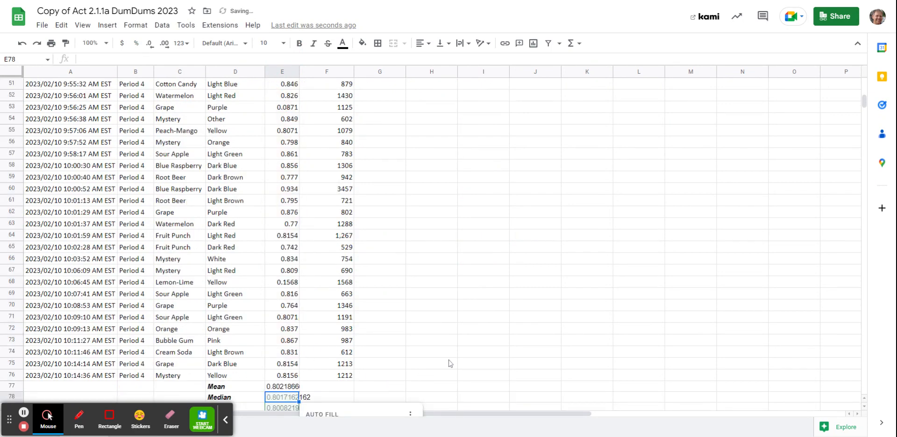
pyautogui.scroll(-2, 497, 349)
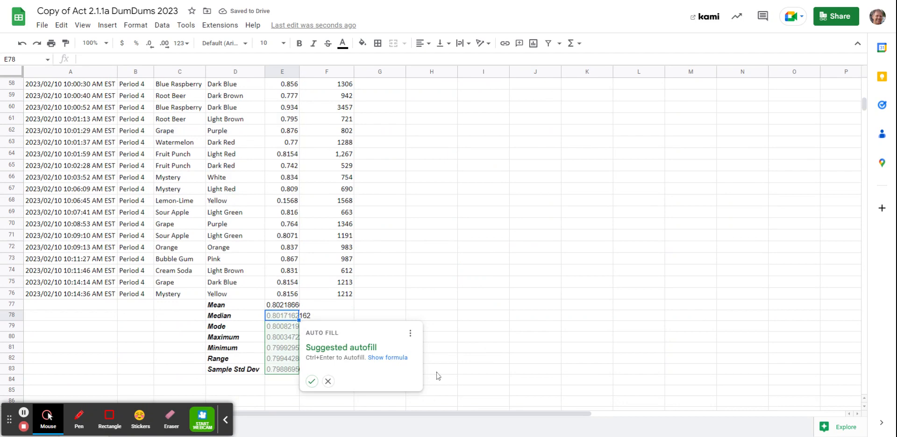
pyautogui.click(330, 383)
# Step: Calculate the median diameter in cell E78 with the formula =MEDIAN(E2:E76)
pyautogui.click(574, 44)
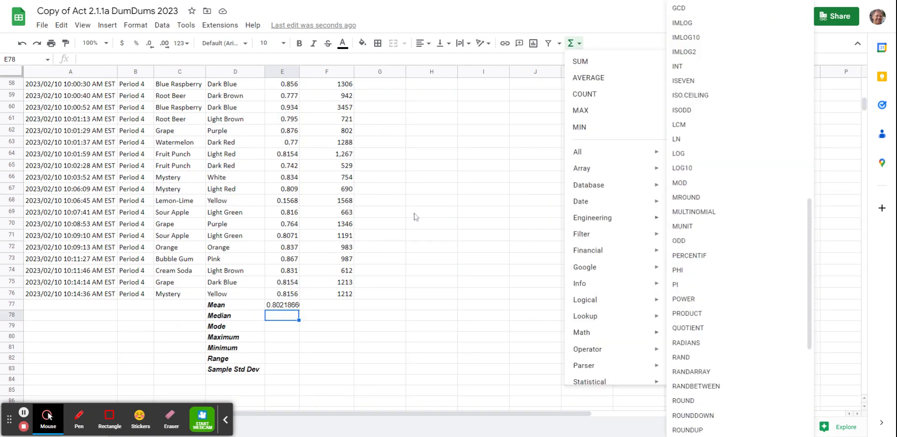
pyautogui.click(291, 319)
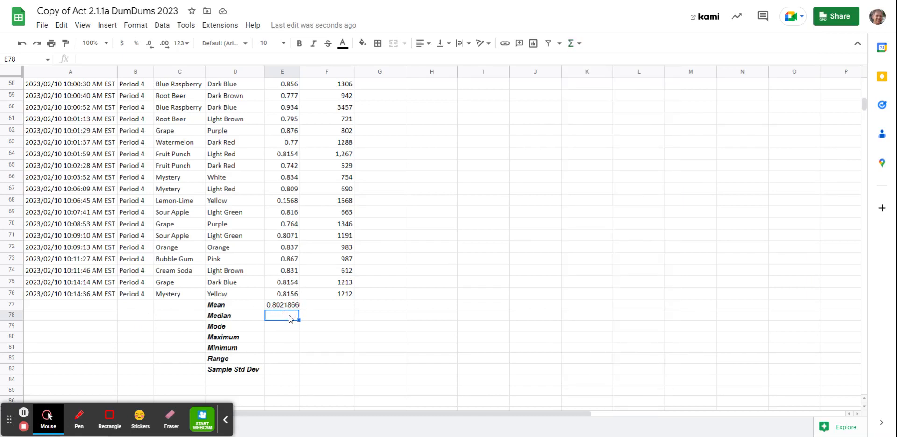
pyautogui.write('=')
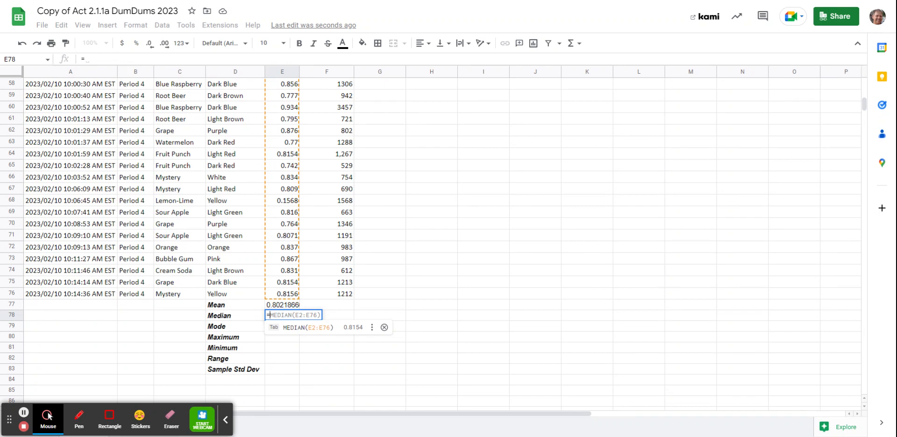
pyautogui.press('Tab')
pyautogui.press('Return')
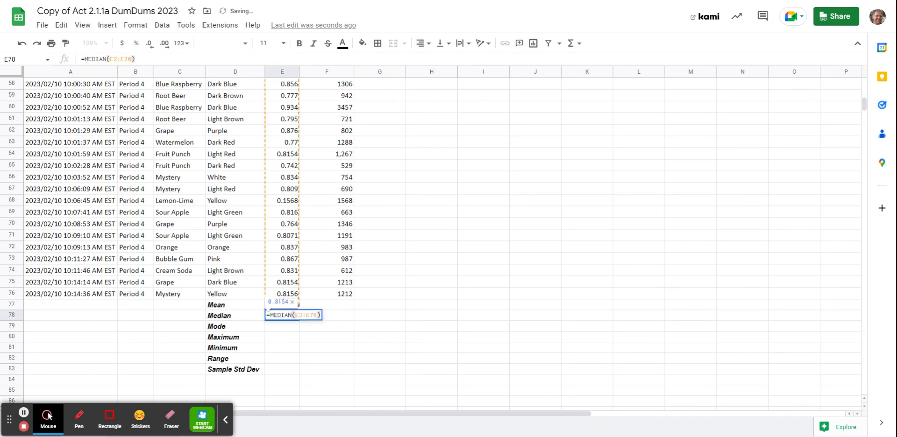
pyautogui.press('Return')
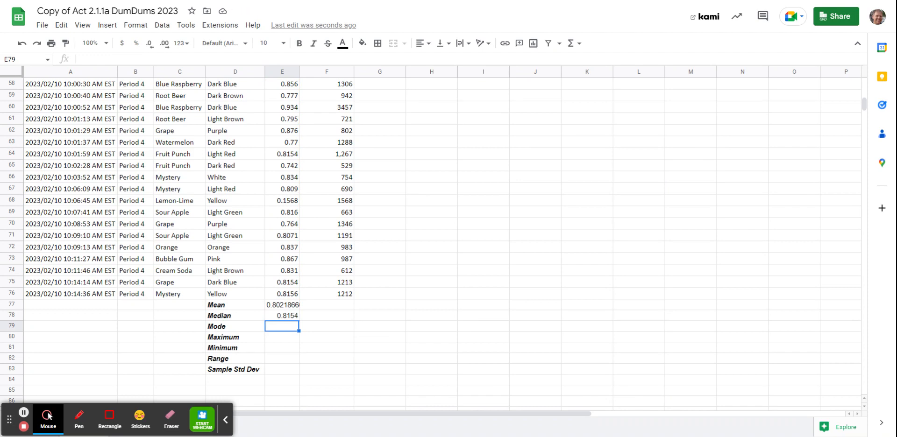
# Step: Calculate the mode of the diameters in cell E79 with the MODE function over E2:E76
pyautogui.write('=')
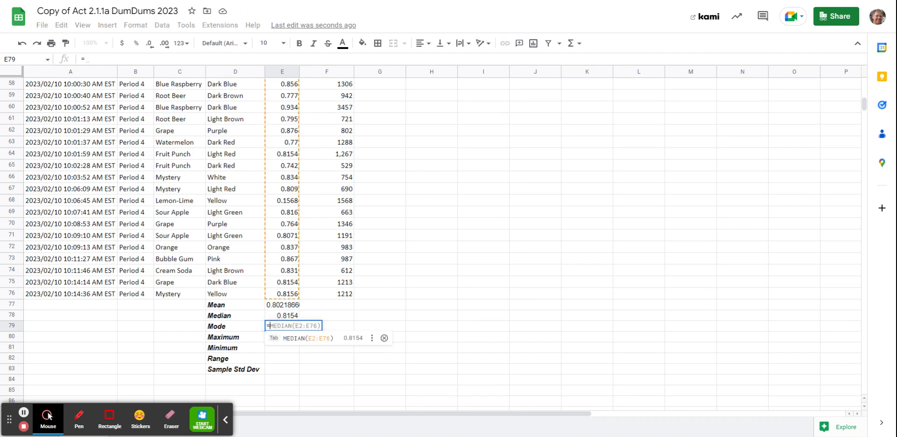
pyautogui.write('mode')
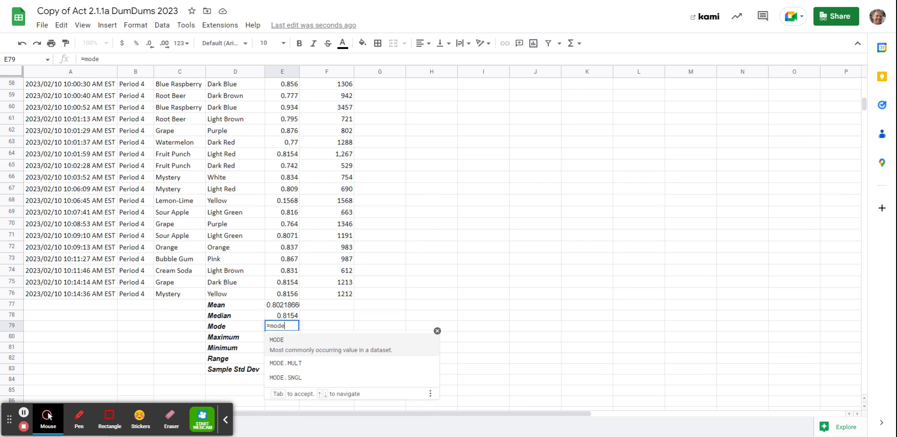
pyautogui.write('(')
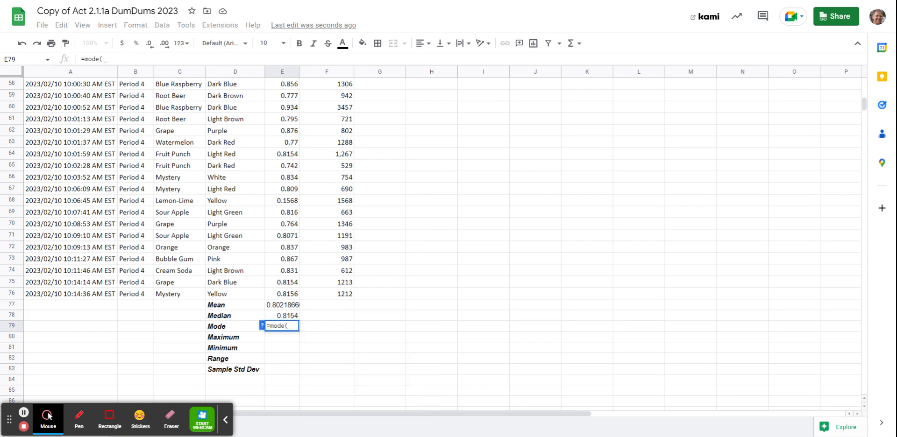
pyautogui.write('e2')
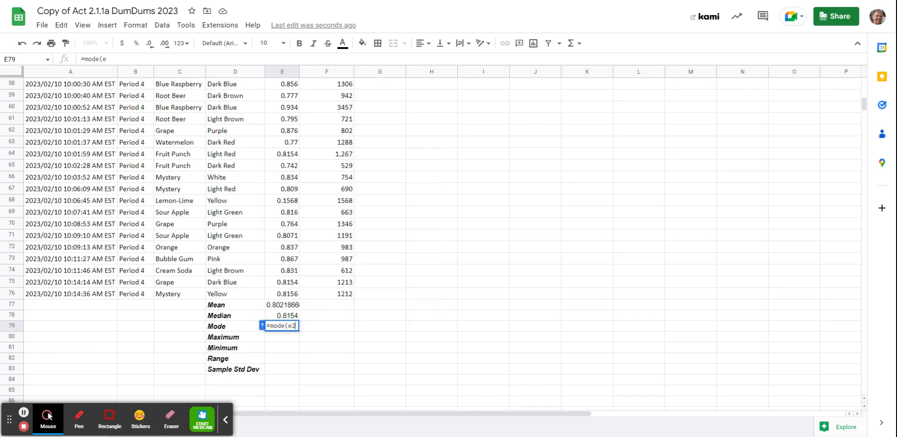
pyautogui.write('"')
pyautogui.press('BackSpace')
pyautogui.write(':e')
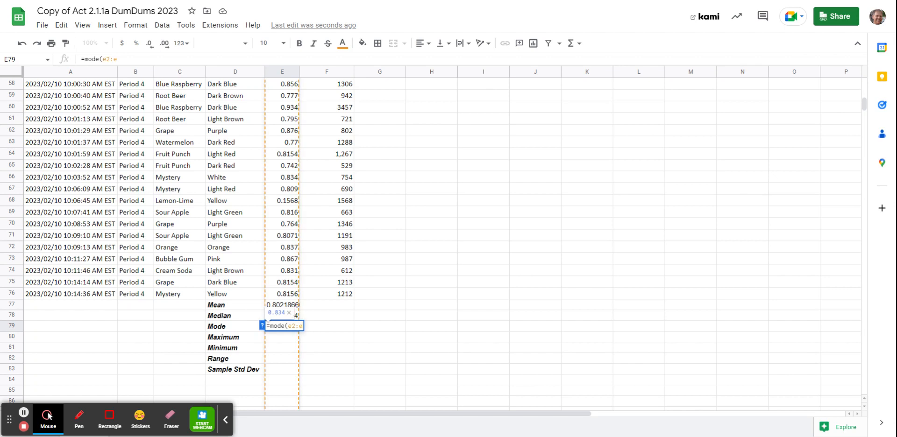
pyautogui.write('76')
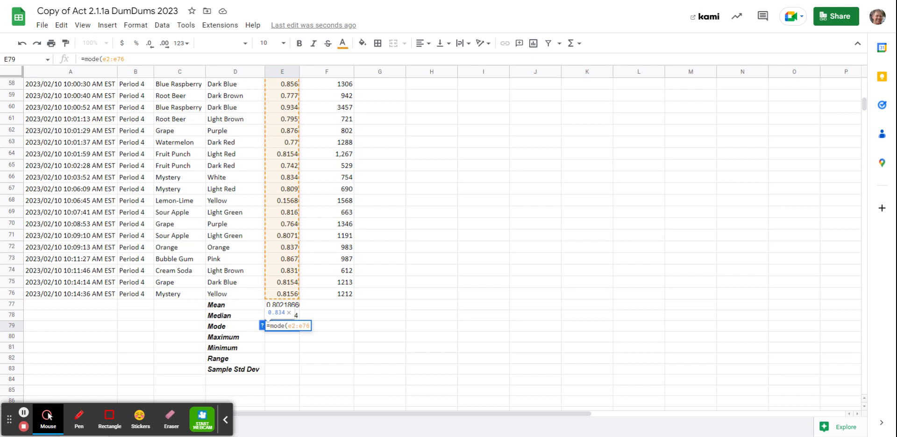
pyautogui.press('Return')
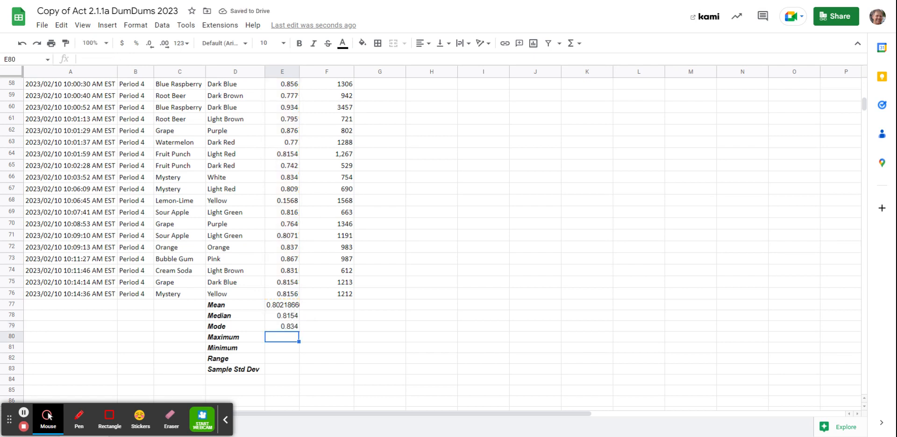
# Step: Find the maximum diameter in cell E80 with the MAX function over the range E2:E76
pyautogui.click(579, 44)
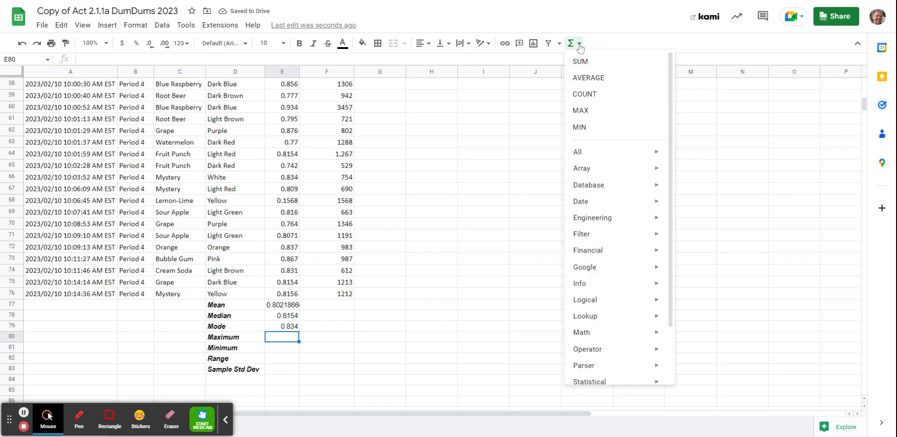
pyautogui.click(596, 111)
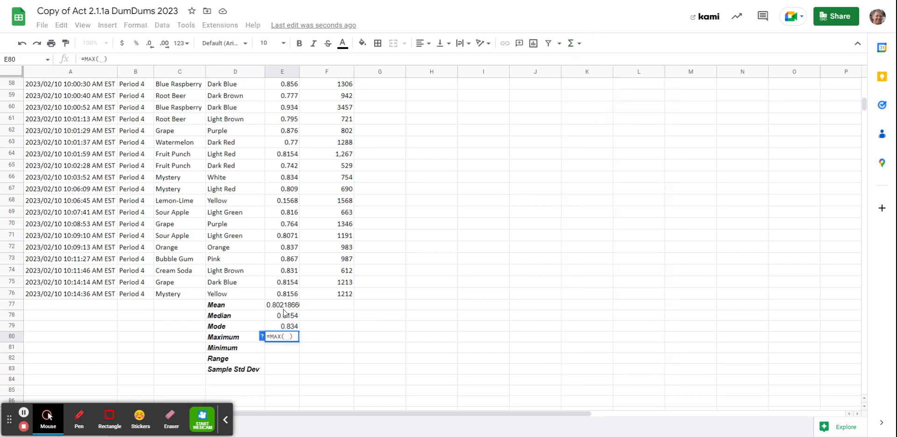
pyautogui.write('e2:e')
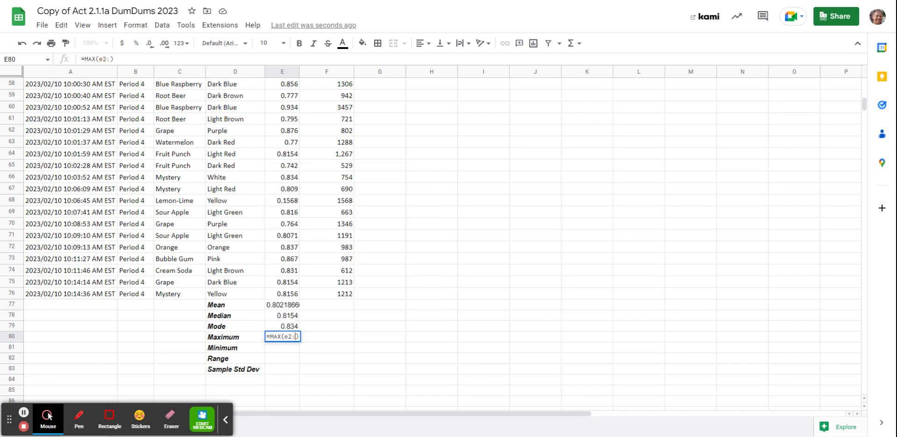
pyautogui.write('76')
pyautogui.press('Return')
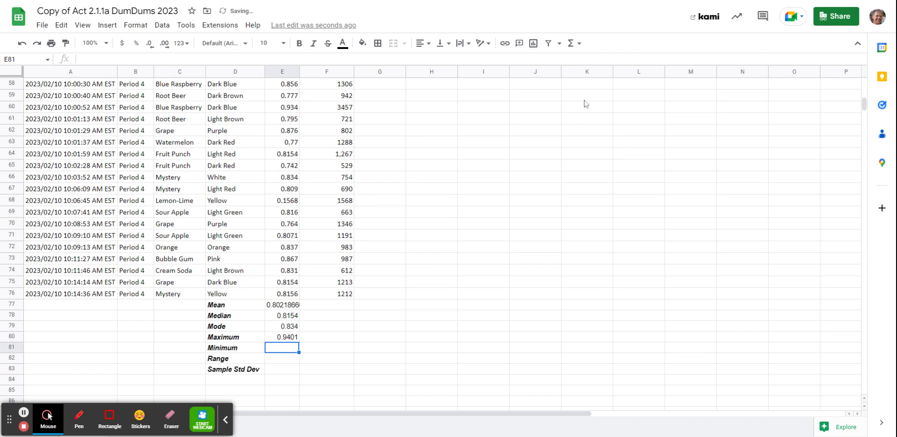
# Step: Find the minimum diameter in cell E81 with the MIN function over the range E2:E76
pyautogui.click(571, 43)
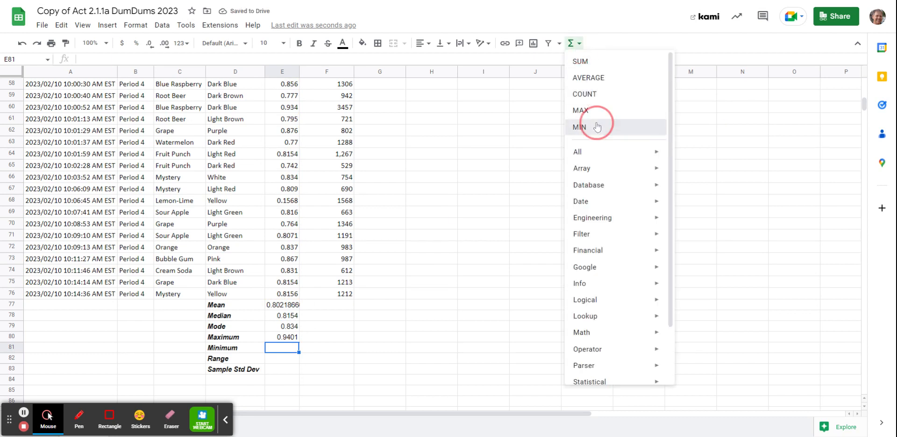
pyautogui.click(580, 126)
pyautogui.write('e2:')
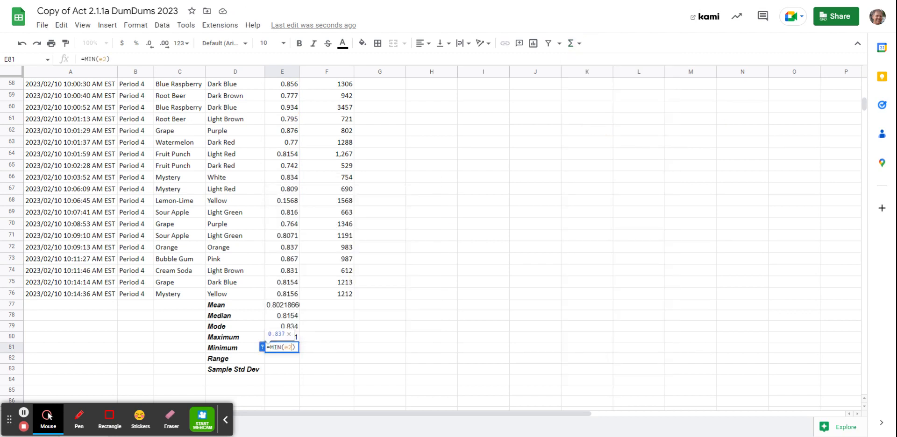
pyautogui.write('e76')
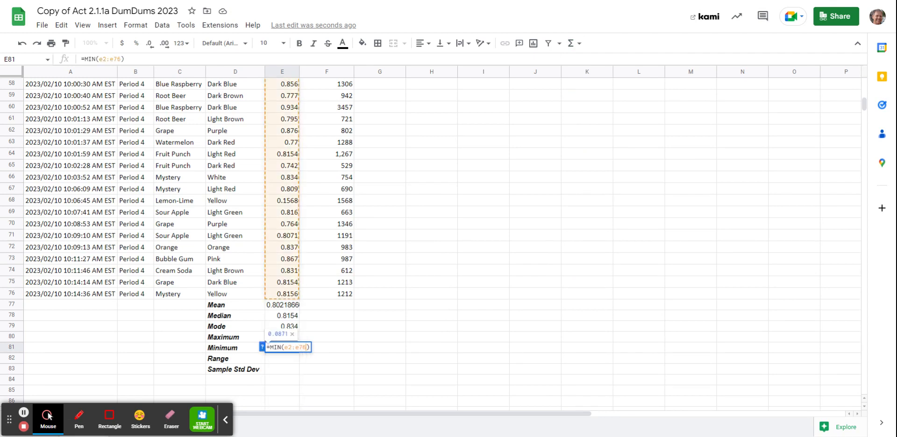
pyautogui.press('Return')
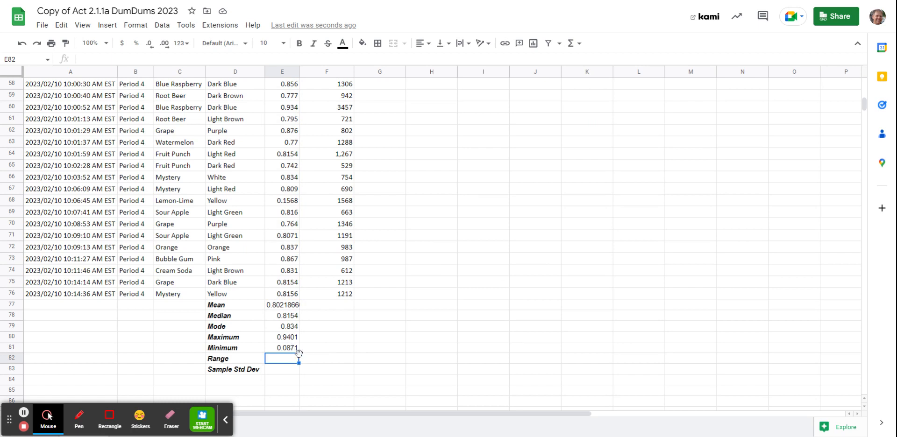
# Step: Calculate the diameter range in cell E82 by subtracting the minimum from the maximum with =E80-E81
pyautogui.write('=')
pyautogui.click(278, 342)
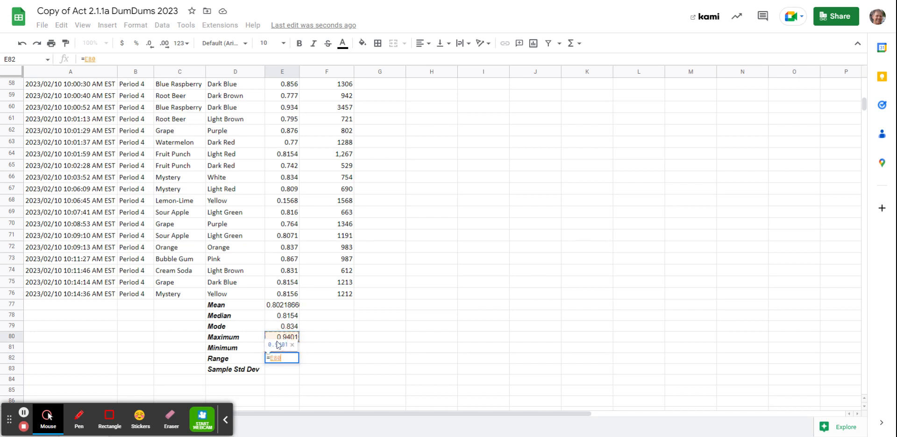
pyautogui.write('-')
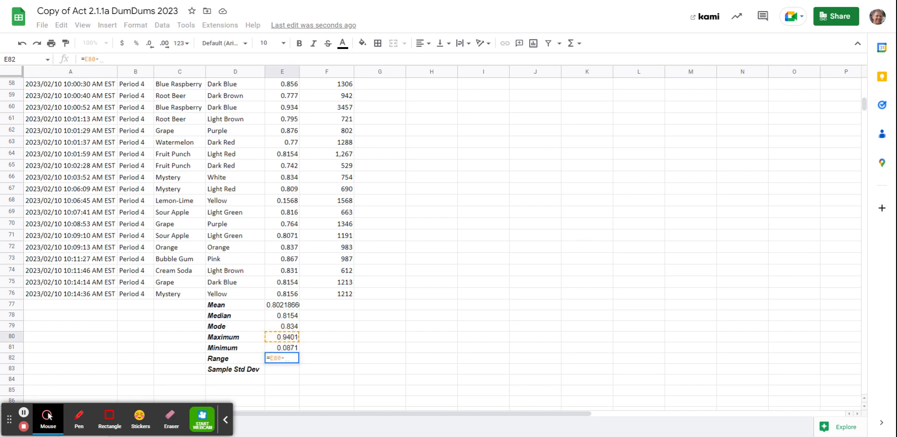
pyautogui.click(293, 349)
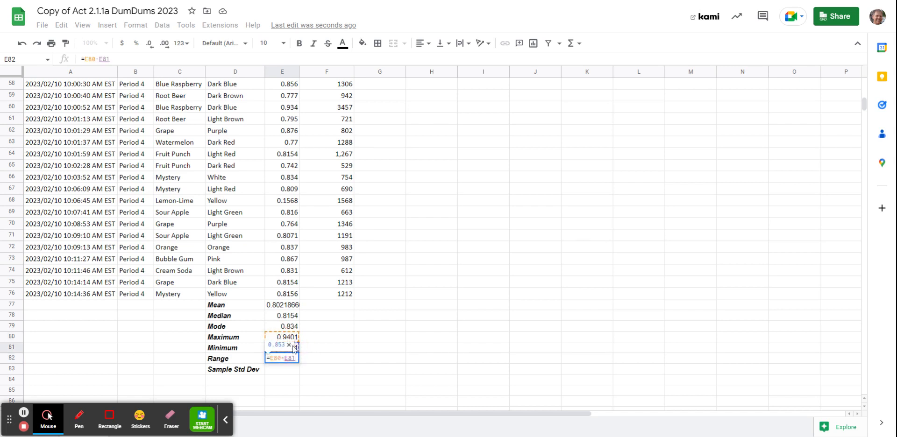
pyautogui.press('Return')
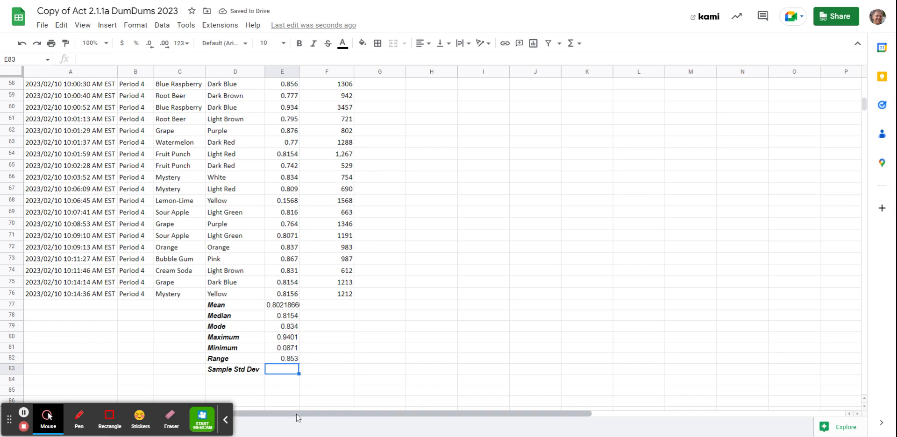
# Step: Calculate the sample standard deviation of the diameters in cell E83 with the STDEV.S function over E2:E76
pyautogui.write('=')
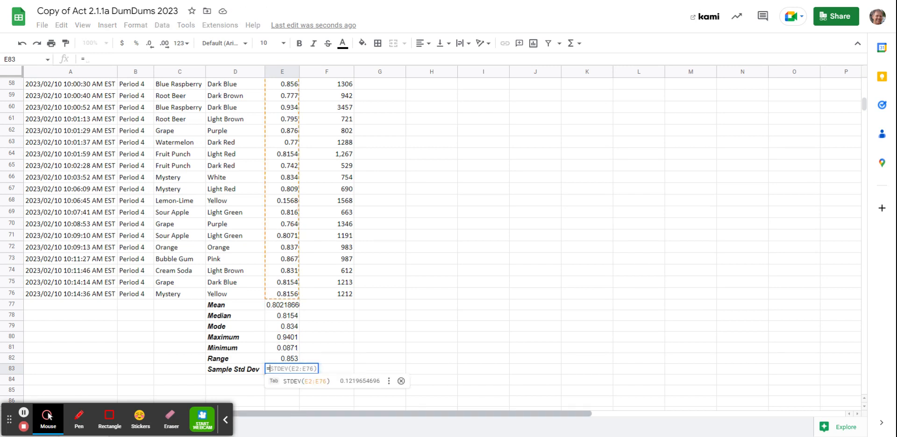
pyautogui.write('stdev.s')
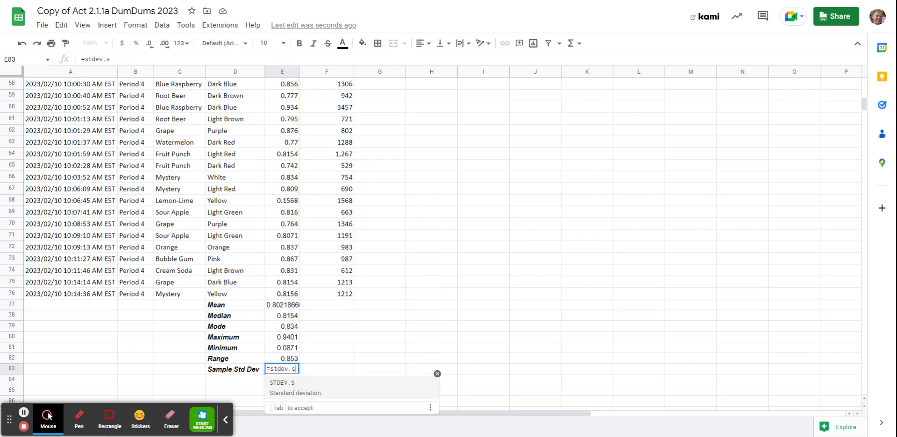
pyautogui.write('(')
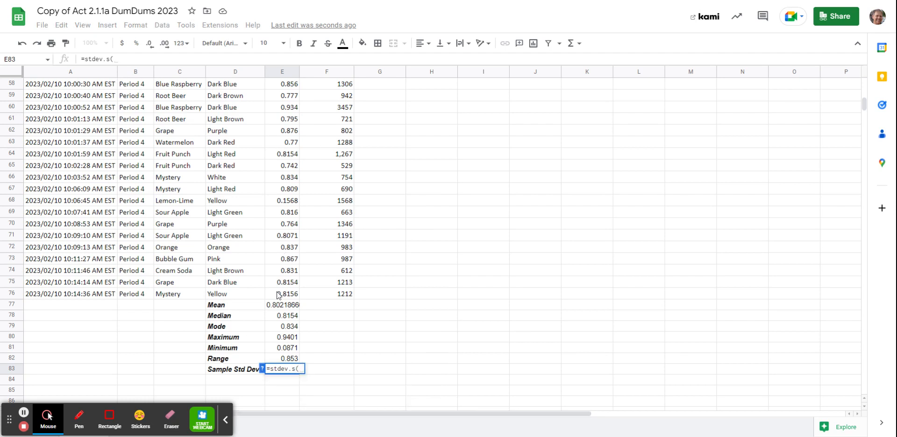
pyautogui.write('e2:e76')
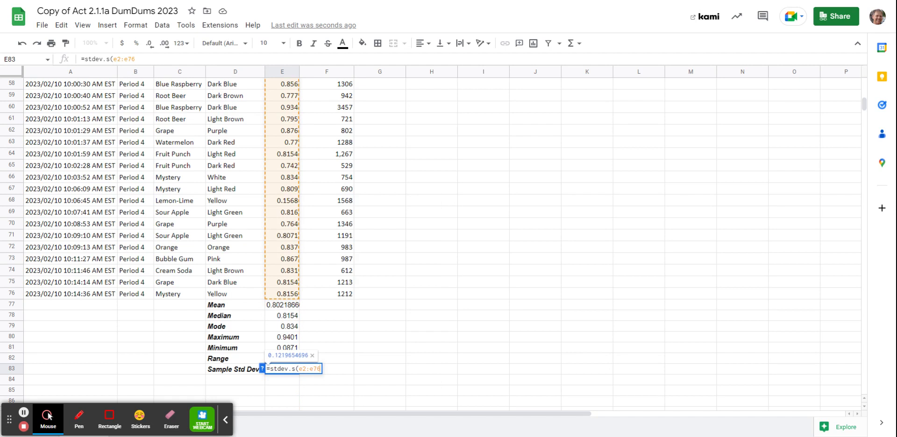
pyautogui.press('Return')
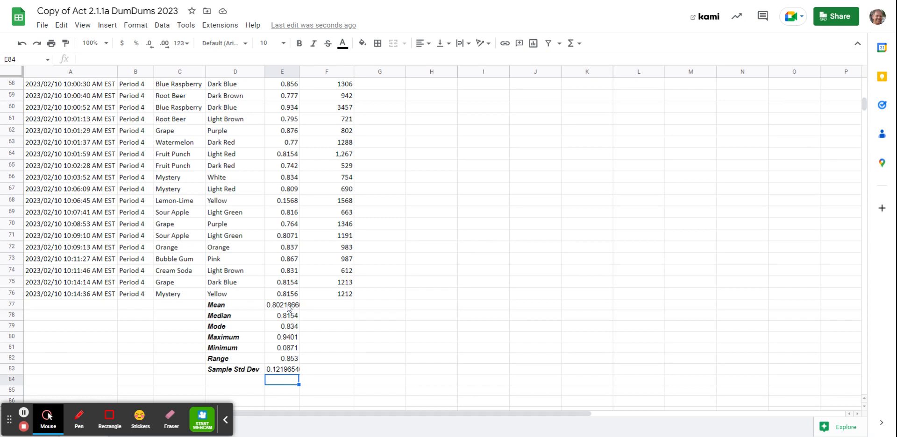
# Step: Fill the summary statistics formulas in E77:E83 across into F77:F83 for the number-of-licks data
pyautogui.moveTo(288, 308); pyautogui.dragTo(288, 338)
pyautogui.moveTo(292, 356); pyautogui.dragTo(291, 355)
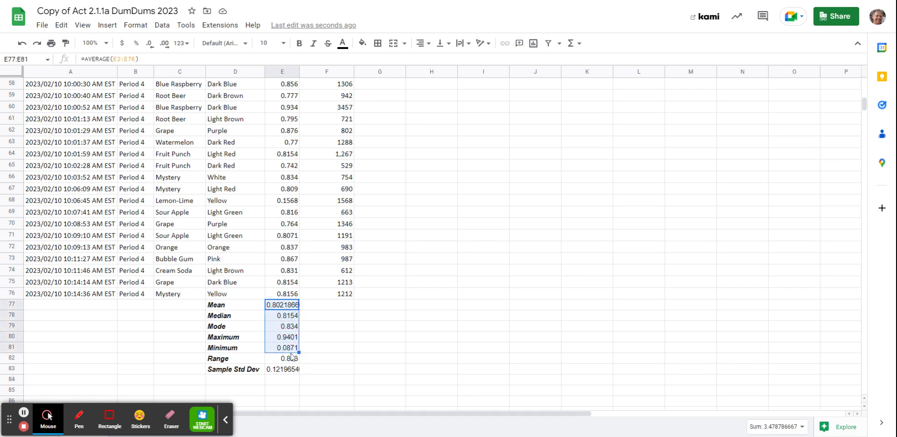
pyautogui.click(362, 329)
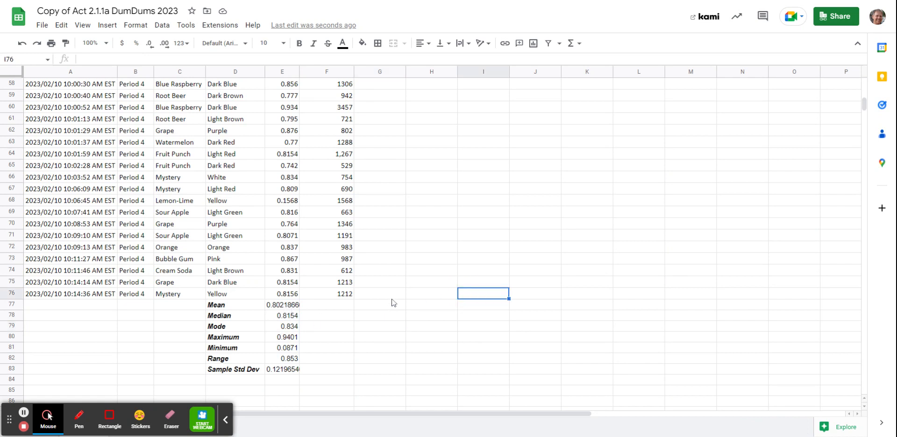
pyautogui.moveTo(283, 305); pyautogui.dragTo(282, 370)
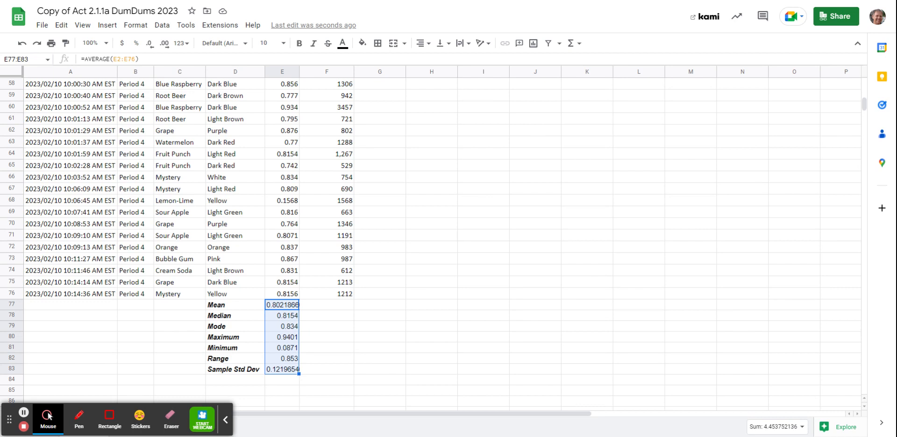
pyautogui.moveTo(299, 374); pyautogui.dragTo(348, 367)
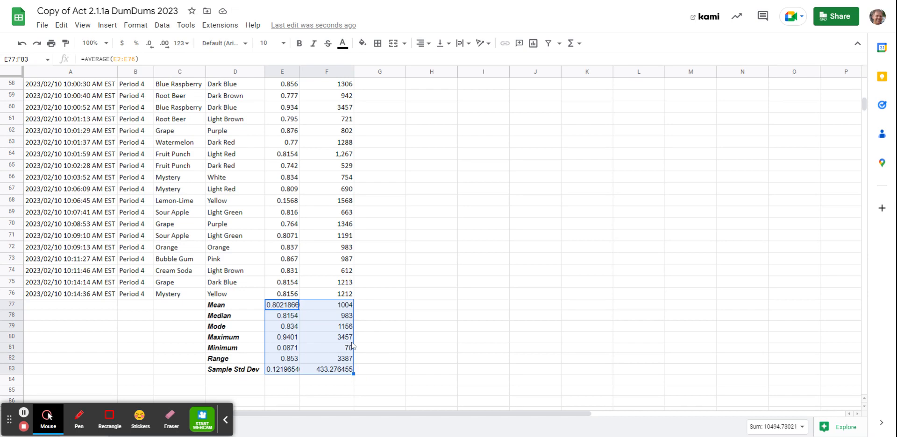
# Step: Enter the diameter mean in cell J6, beside the mean bin label, as the absolute reference =$E$77
pyautogui.scroll(15, 353, 346)
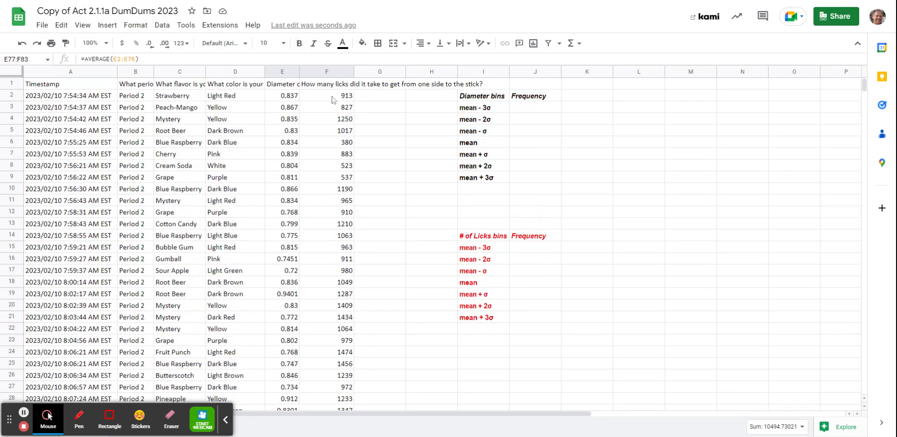
pyautogui.click(532, 146)
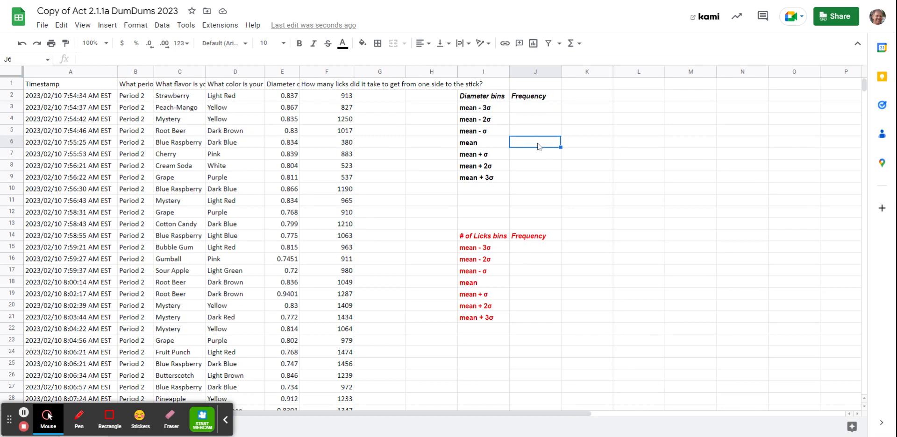
pyautogui.write('=')
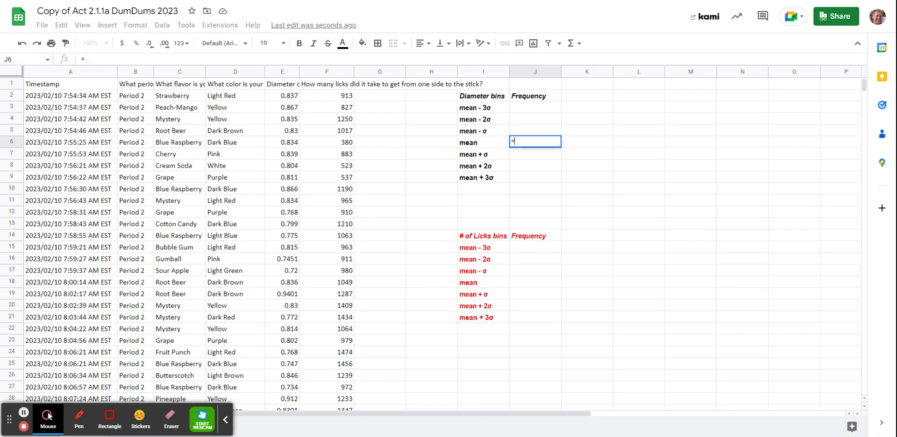
pyautogui.scroll(-12, 381, 260)
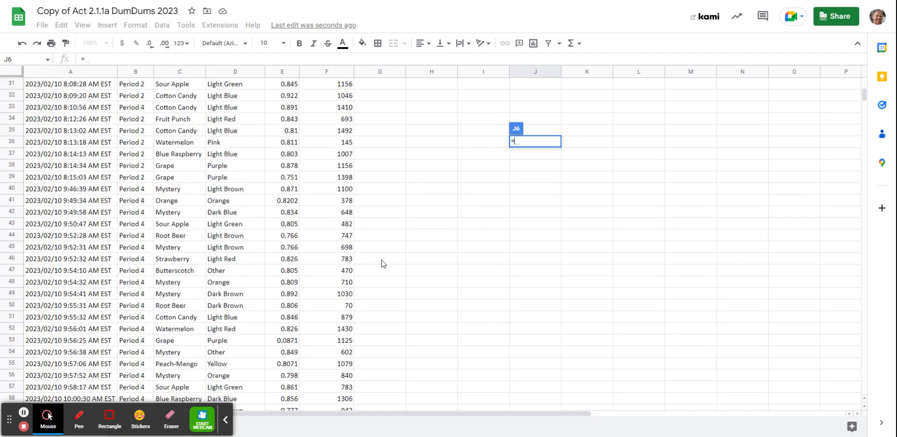
pyautogui.scroll(-5, 381, 261)
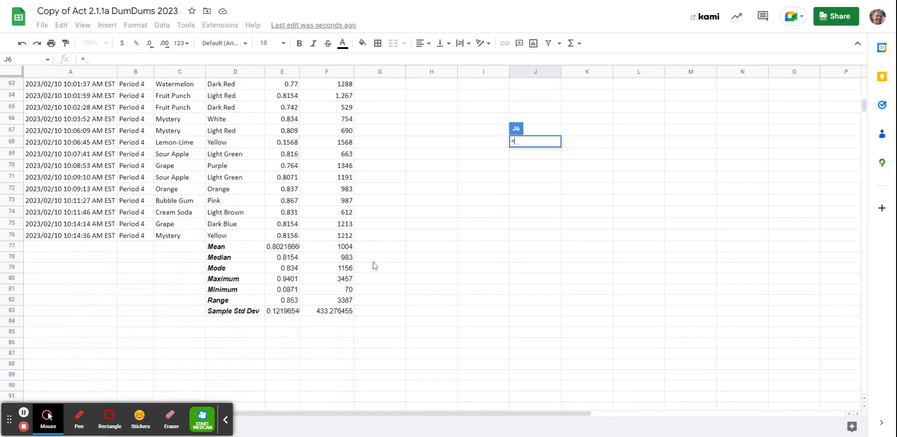
pyautogui.click(283, 251)
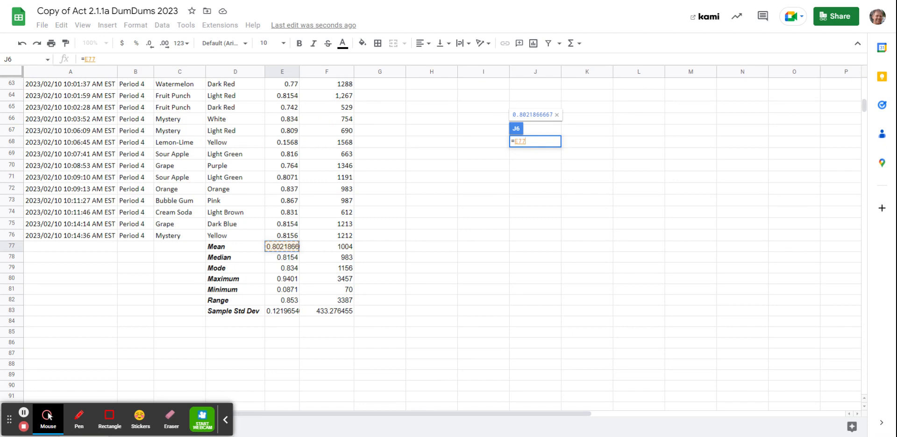
pyautogui.press('F4')
pyautogui.press('Return')
# Step: Copy the mean formula from J6 down into cell J7, beside the mean + σ label
pyautogui.scroll(2, 525, 96)
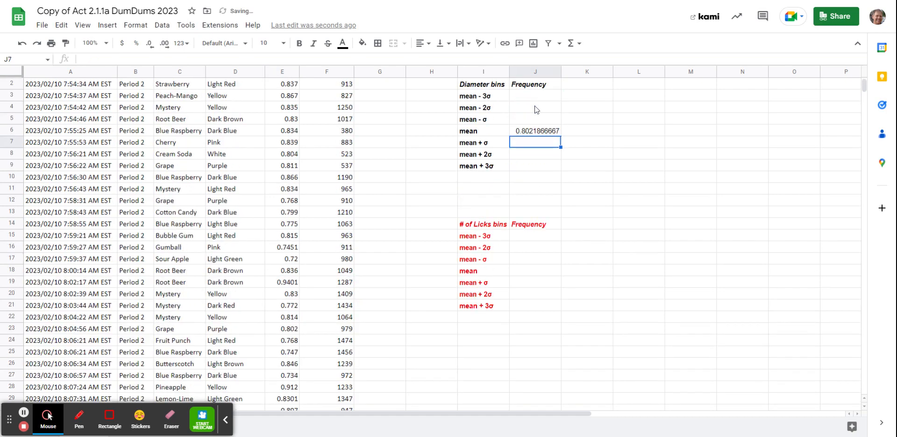
pyautogui.click(546, 133)
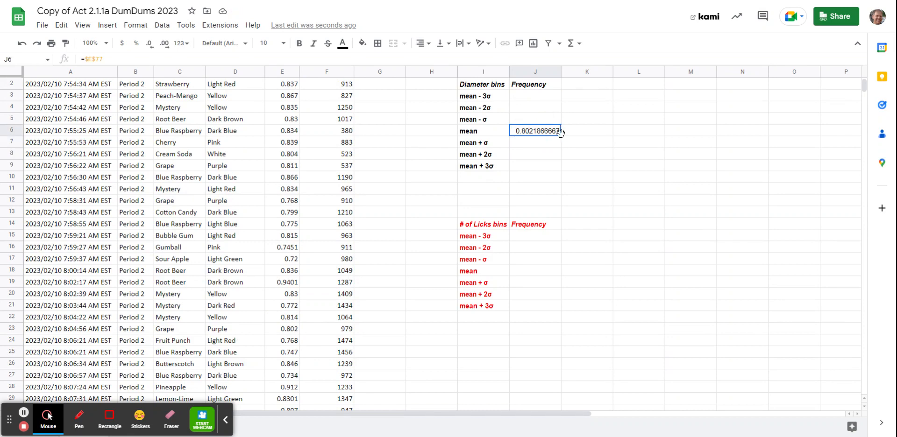
pyautogui.click(561, 137)
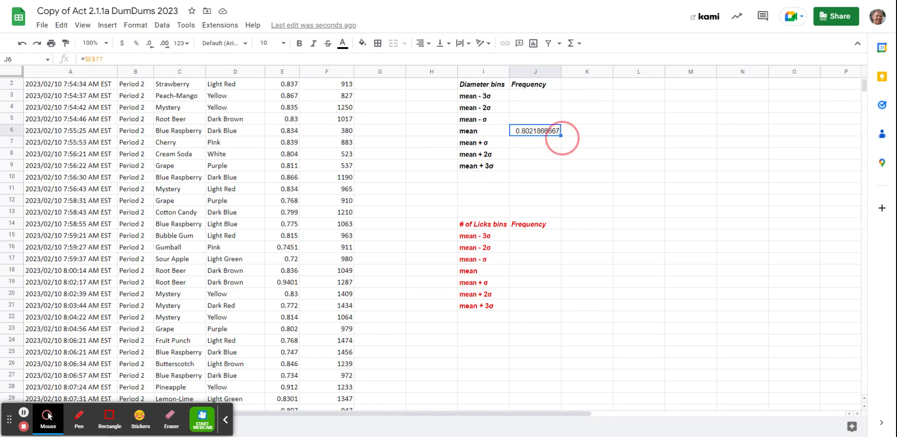
pyautogui.moveTo(562, 137); pyautogui.dragTo(563, 151)
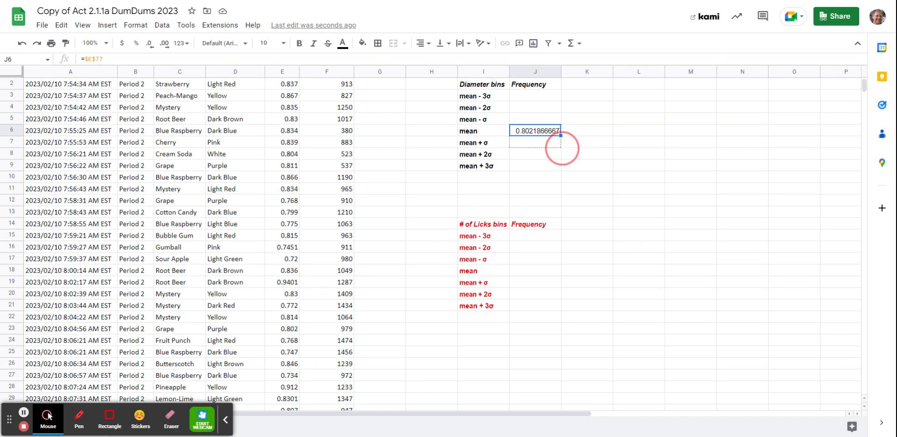
pyautogui.moveTo(563, 149); pyautogui.dragTo(563, 147)
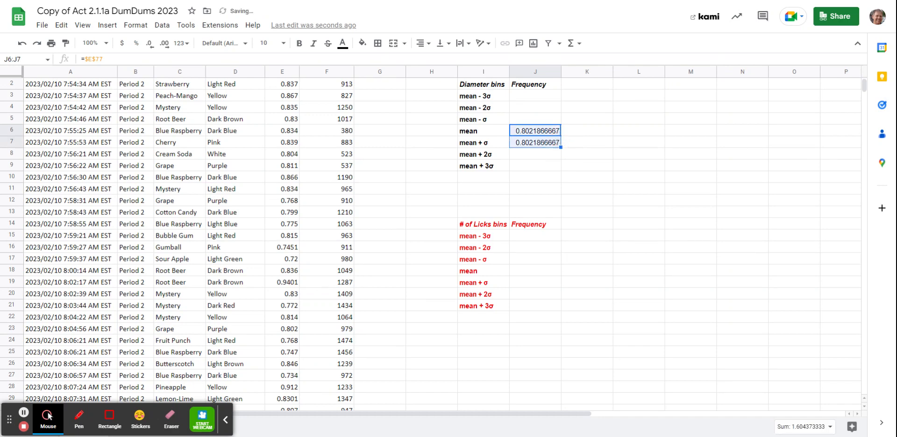
# Step: Extend the formula in J7 to add the sample standard deviation as an absolute reference: =$E$77+$E$83
pyautogui.click(539, 144)
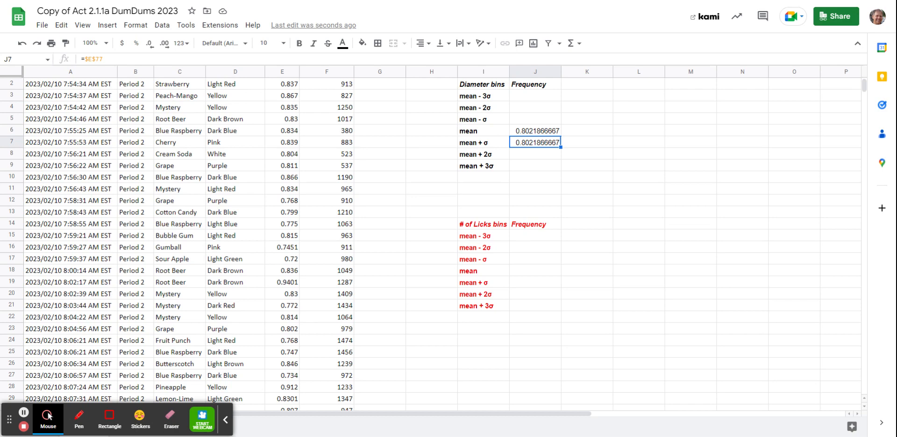
pyautogui.click(104, 59)
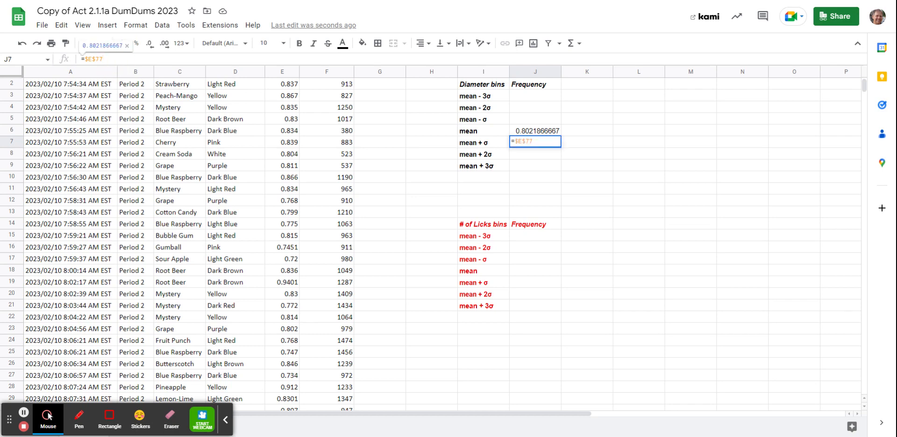
pyautogui.write('+')
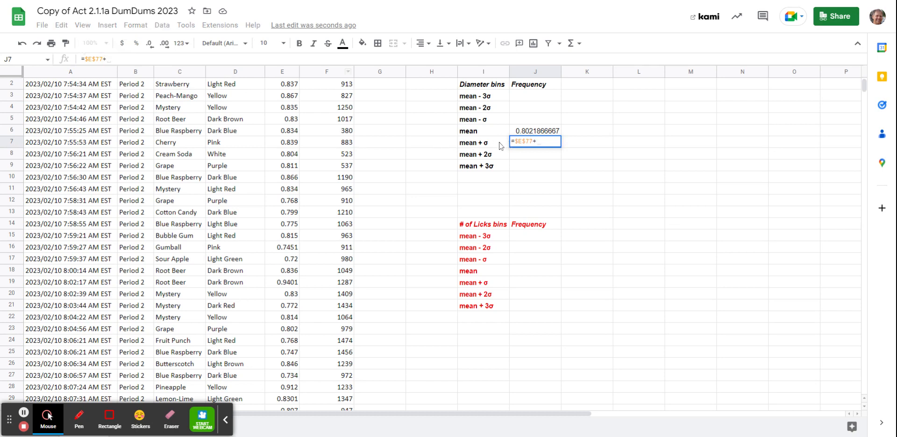
pyautogui.scroll(-12, 355, 187)
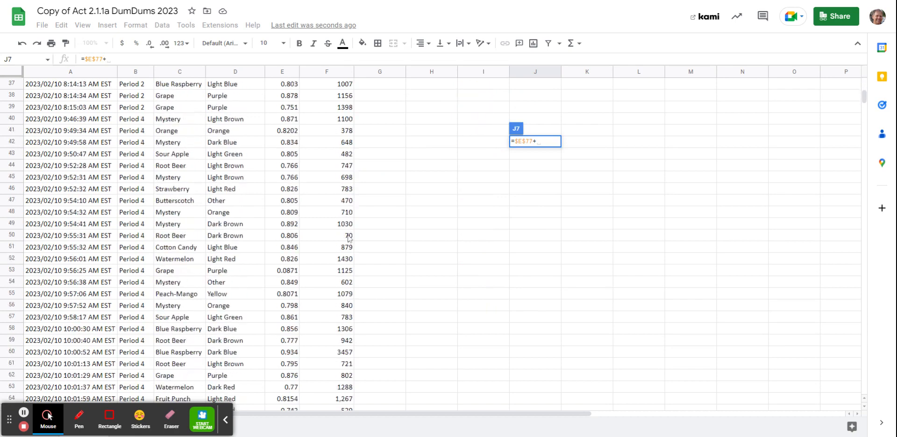
pyautogui.scroll(-2, 348, 240)
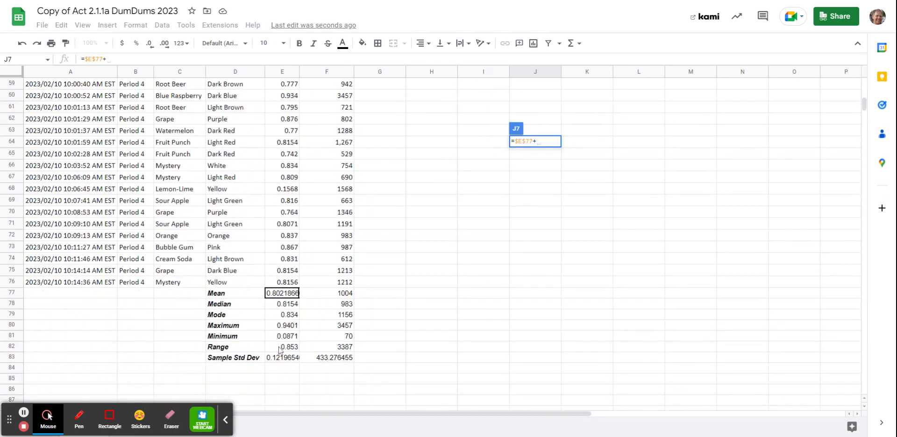
pyautogui.click(284, 361)
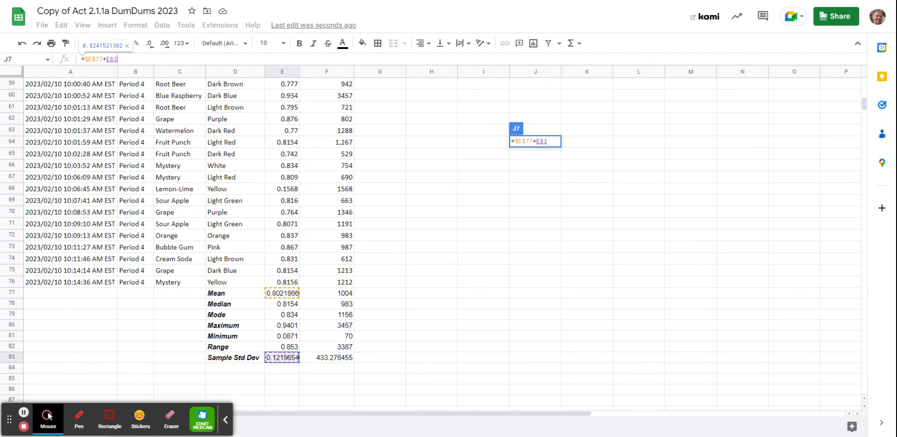
pyautogui.press('F4')
pyautogui.press('Return')
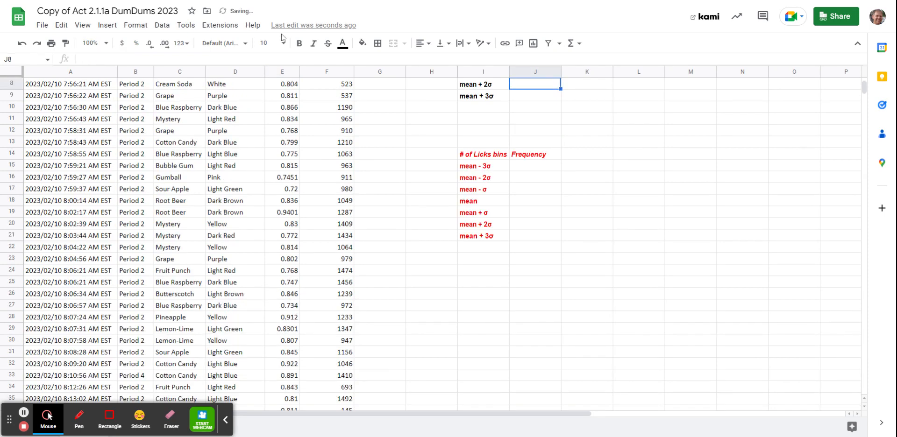
# Step: Copy the mean + σ formula from J7 into J8 and change it to =$E$77+$E$83*2
pyautogui.click(550, 157)
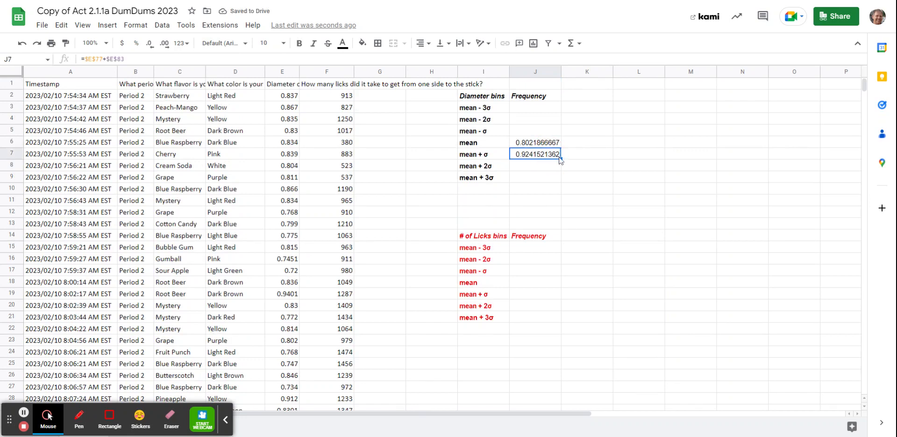
pyautogui.moveTo(560, 159); pyautogui.dragTo(556, 172)
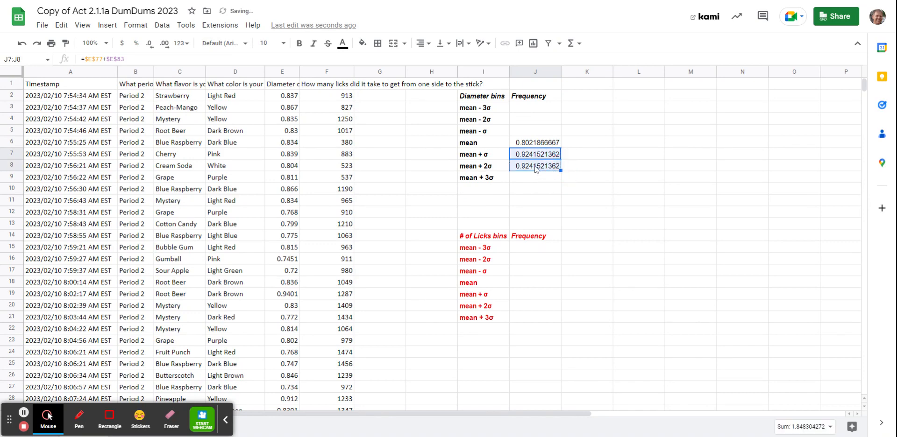
pyautogui.click(537, 171)
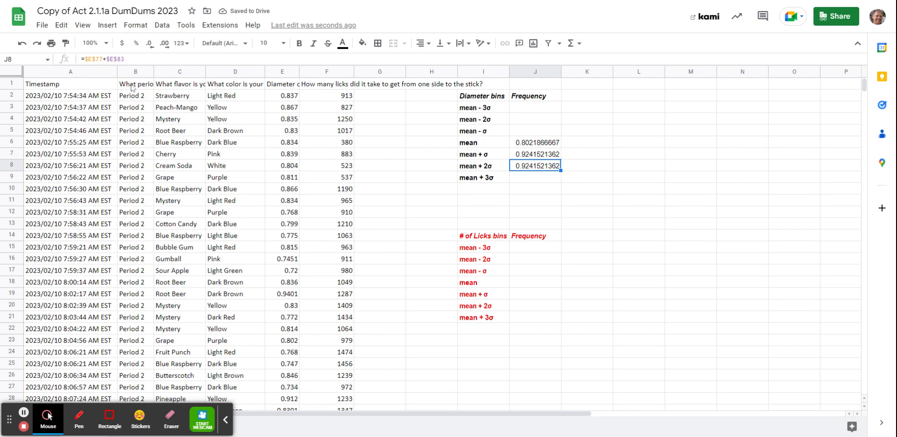
pyautogui.press('F2')
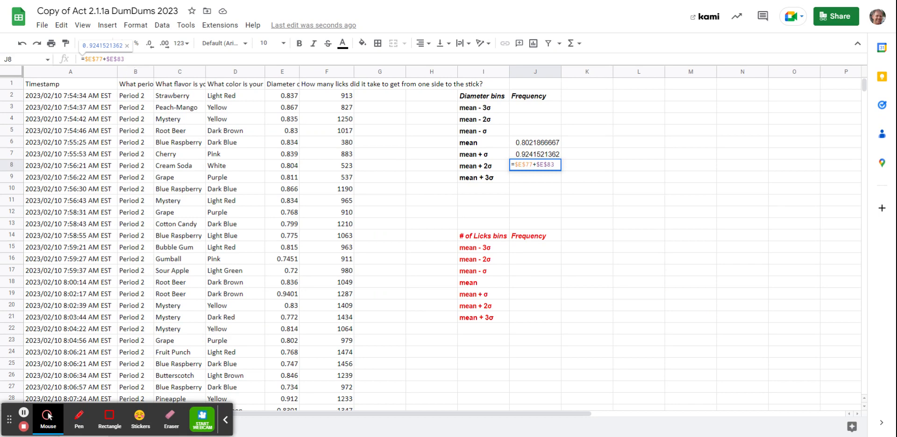
pyautogui.write('*')
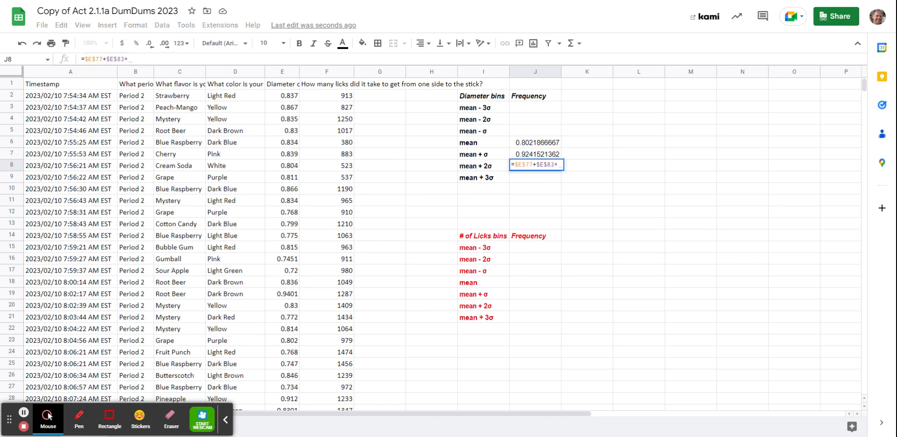
pyautogui.write('2')
pyautogui.press('Return')
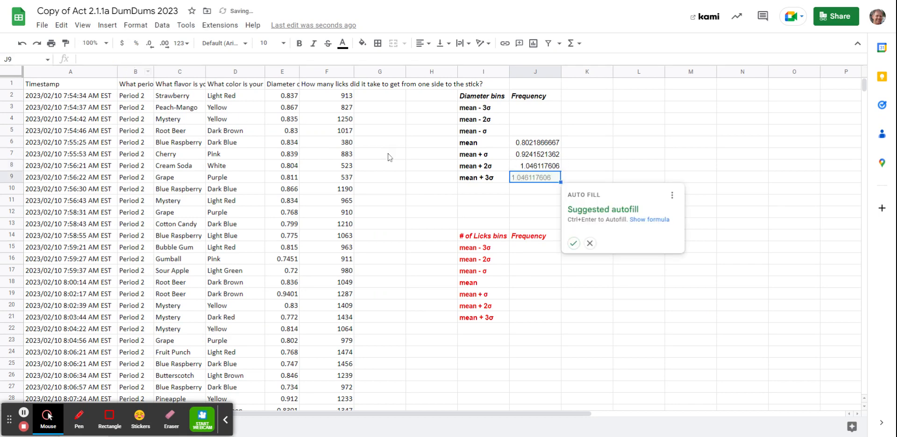
# Step: Fill the mean + 2σ formula from J8 down into J9, beside the diameter mean + 3σ label
pyautogui.click(557, 169)
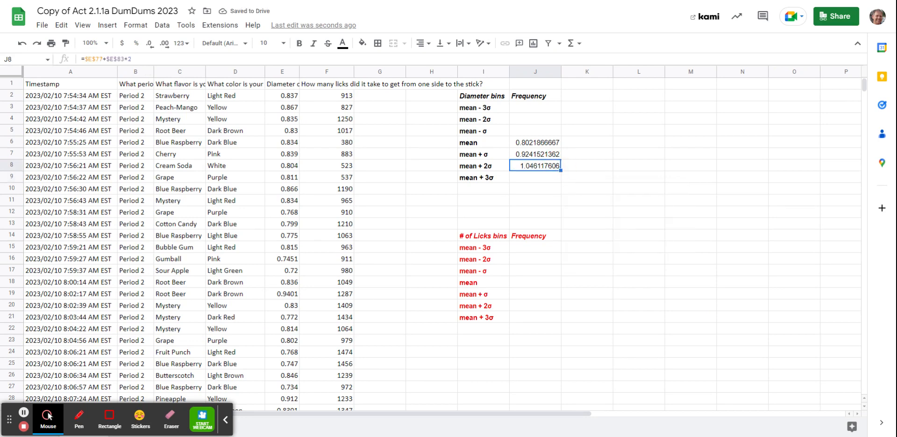
pyautogui.moveTo(561, 170); pyautogui.dragTo(561, 181)
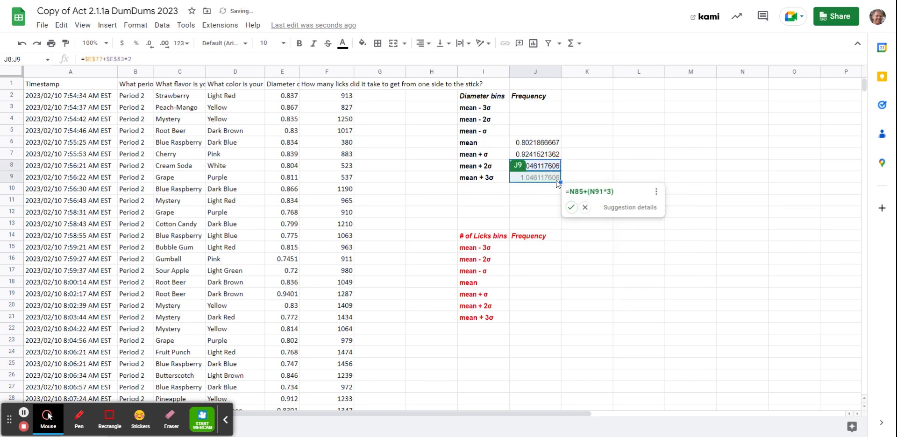
# Step: Change the multiplier in the J8 formula to 3, giving =$E$77+$E$83*3
pyautogui.click(175, 58)
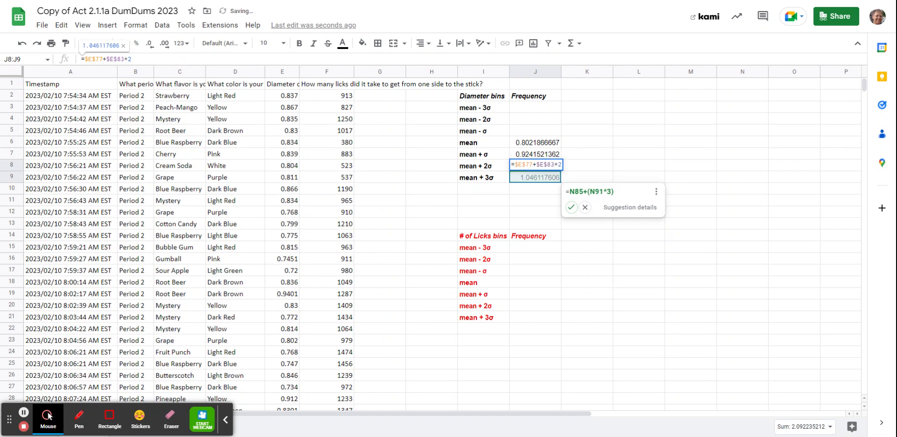
pyautogui.press('BackSpace')
pyautogui.write('3')
# Step: Try the suggested autofill formula =N85+(N91*3) in J9, and return to cell J8
pyautogui.click(520, 191)
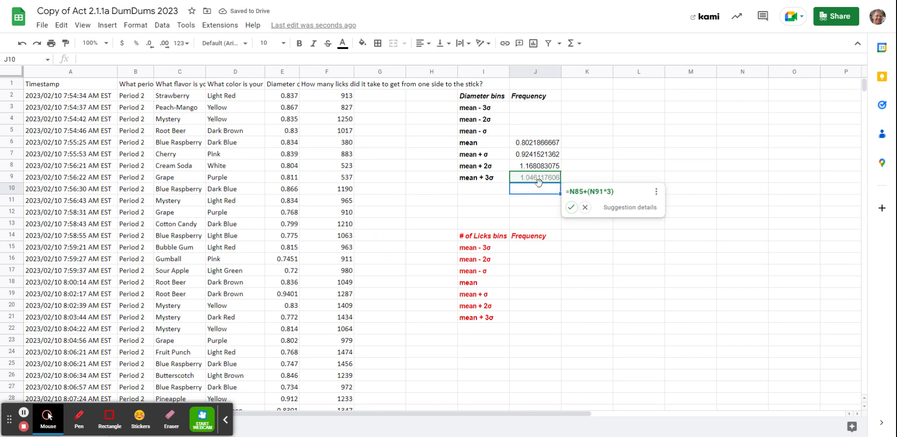
pyautogui.click(571, 208)
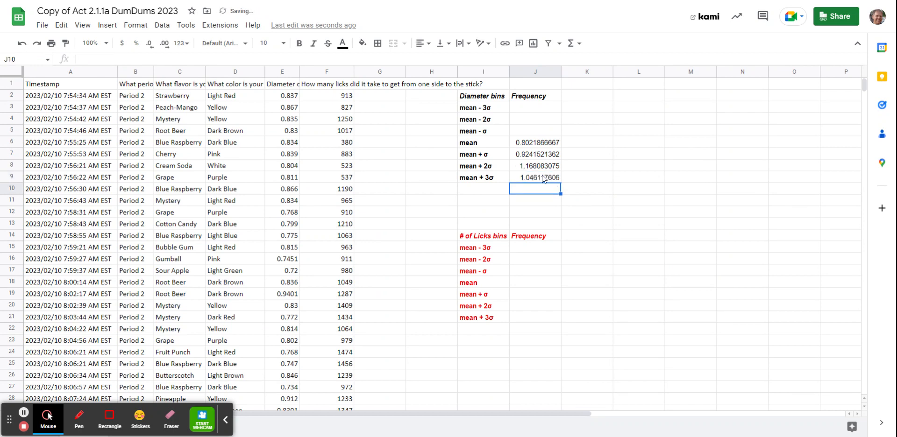
pyautogui.click(552, 169)
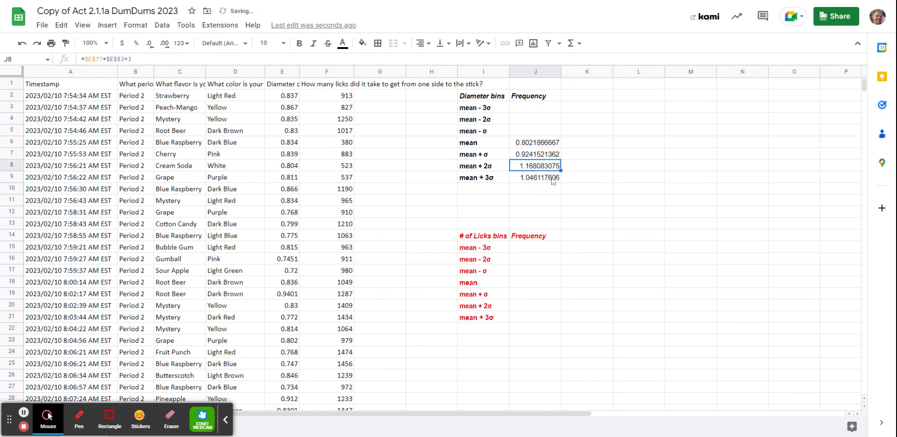
# Step: Change the mean + 3σ formula in J9 to =$E$77+$E$83*3
pyautogui.click(552, 180)
pyautogui.press('Return')
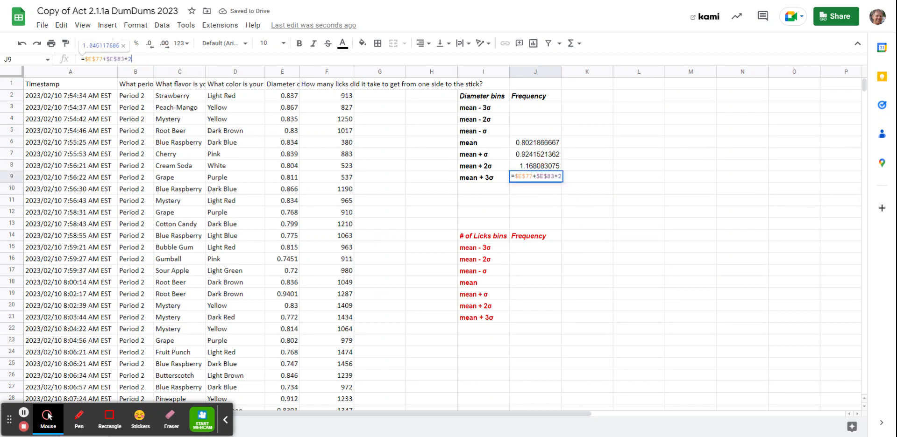
pyautogui.press('BackSpace')
pyautogui.write('3')
pyautogui.press('Return')
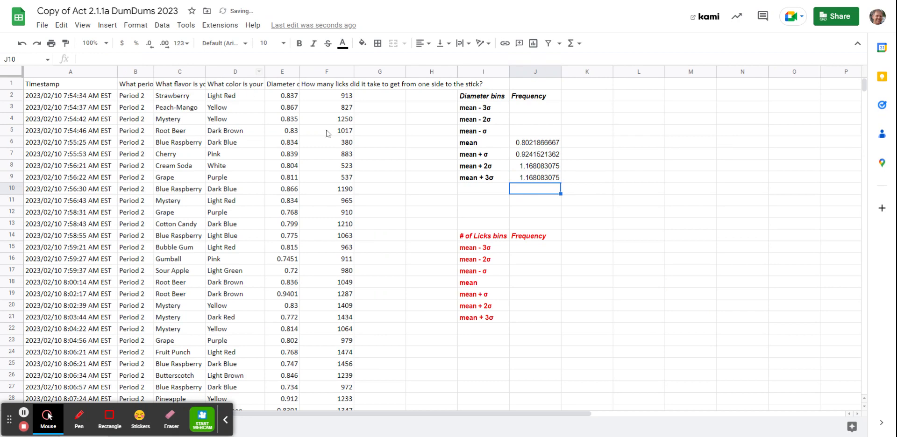
# Step: Compare the formulas in J9 and J8, and correct the mean + 2σ formula in J8 to =$E$77+$E$83*2
pyautogui.click(551, 180)
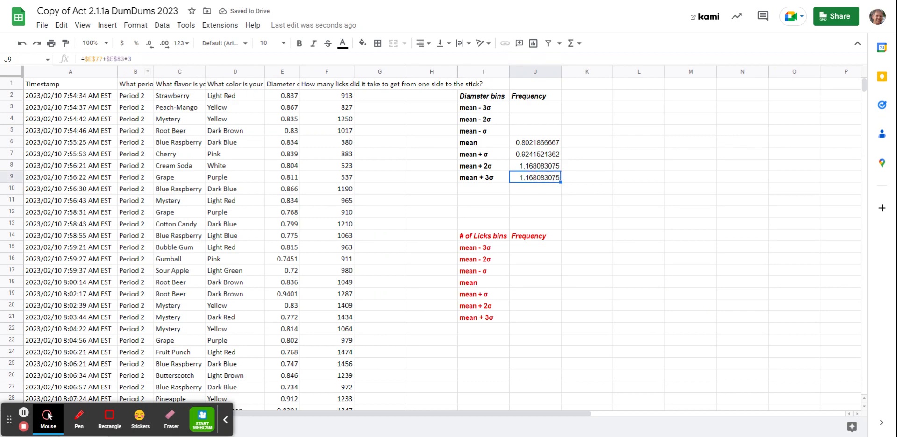
pyautogui.click(530, 166)
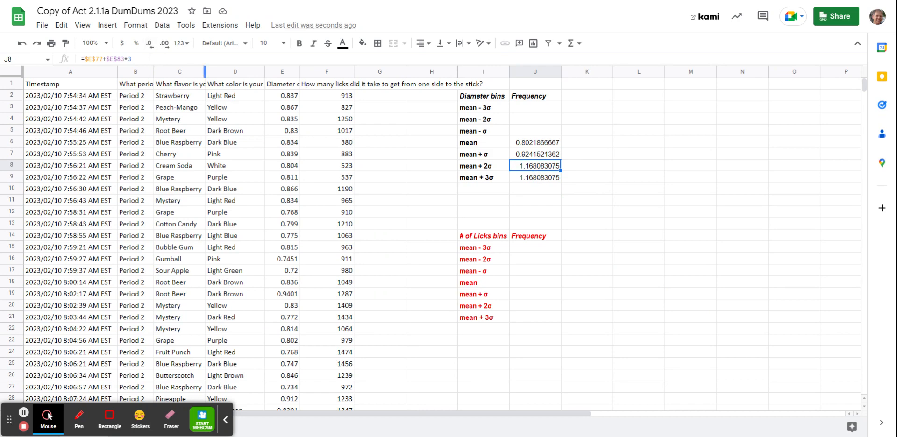
pyautogui.click(151, 59)
pyautogui.press('BackSpace')
pyautogui.write('2')
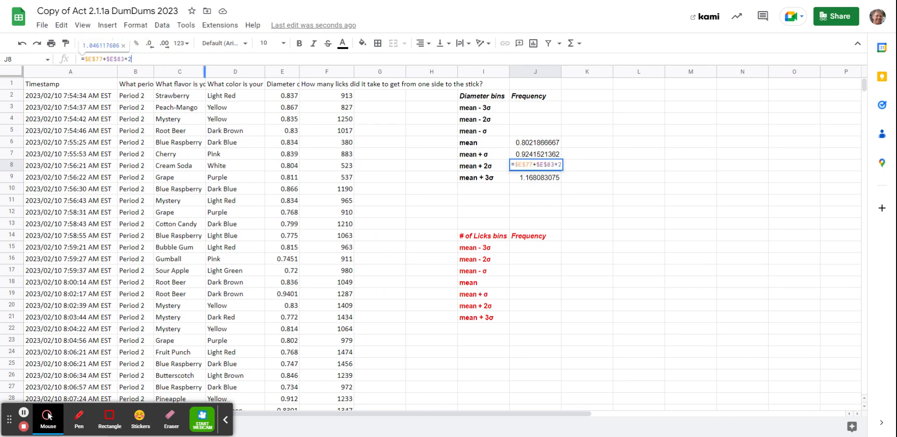
pyautogui.press('Return')
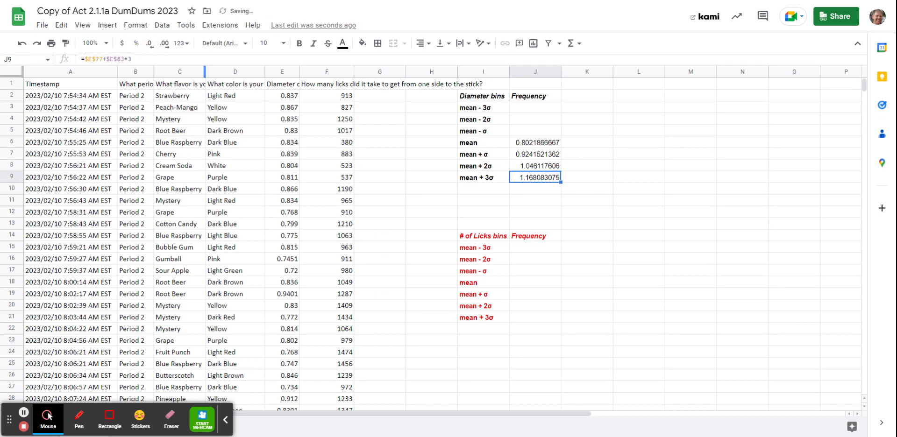
pyautogui.click(532, 191)
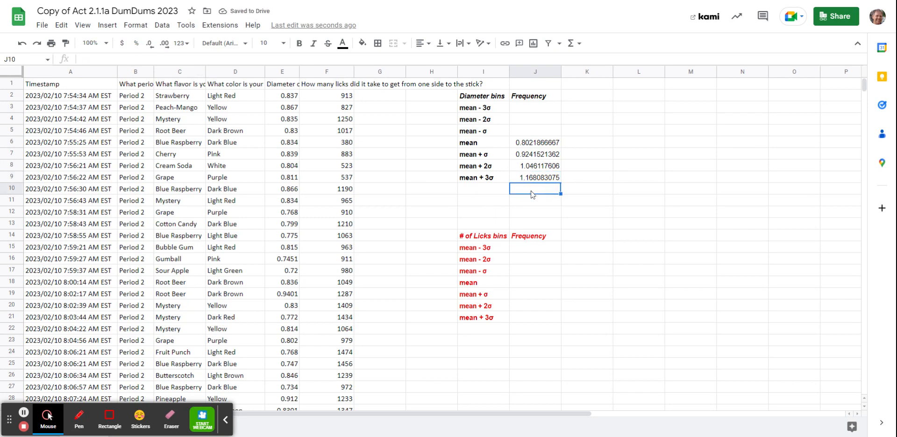
# Step: Copy the mean + σ formula from J7 into J5 and change it to =$E$77-$E$83 for the mean - σ bin
pyautogui.click(536, 156)
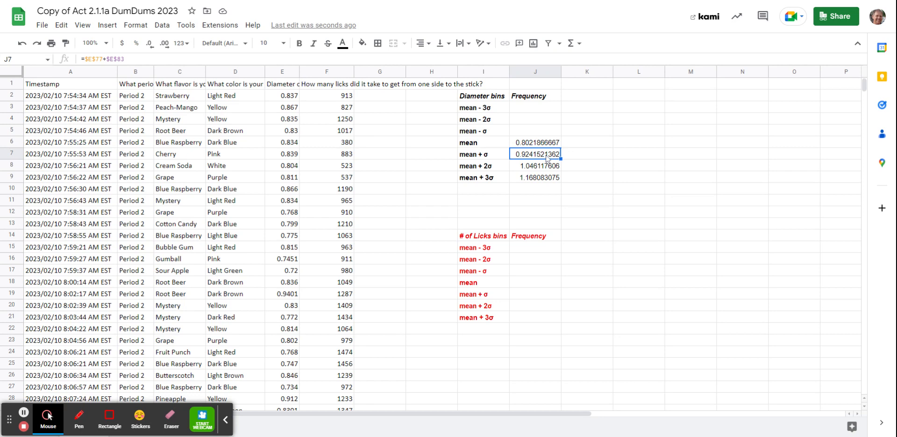
pyautogui.hotkey('ctrl', 'c')
pyautogui.click(534, 131)
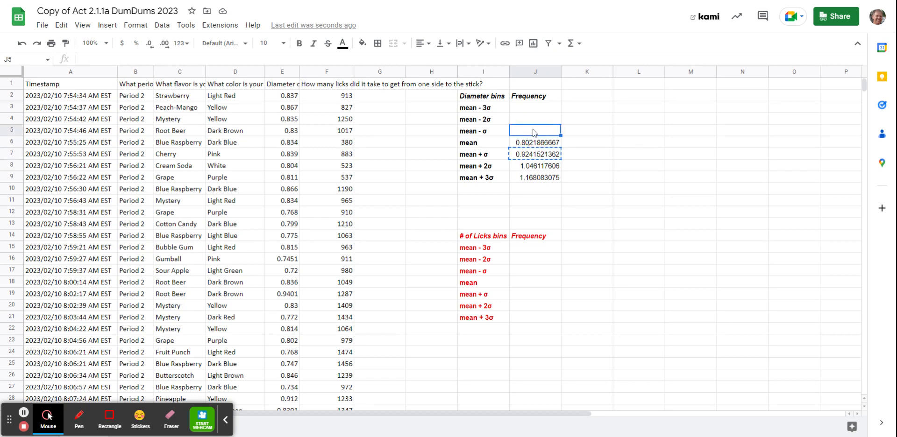
pyautogui.hotkey('ctrl', 'v')
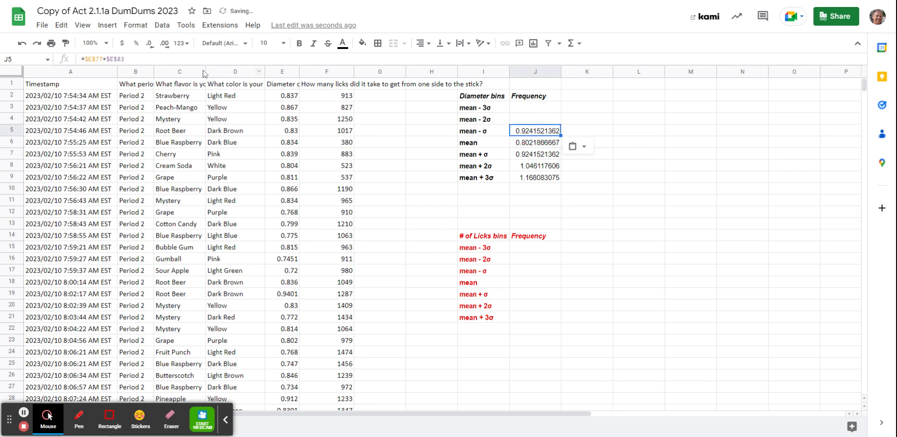
pyautogui.click(105, 59)
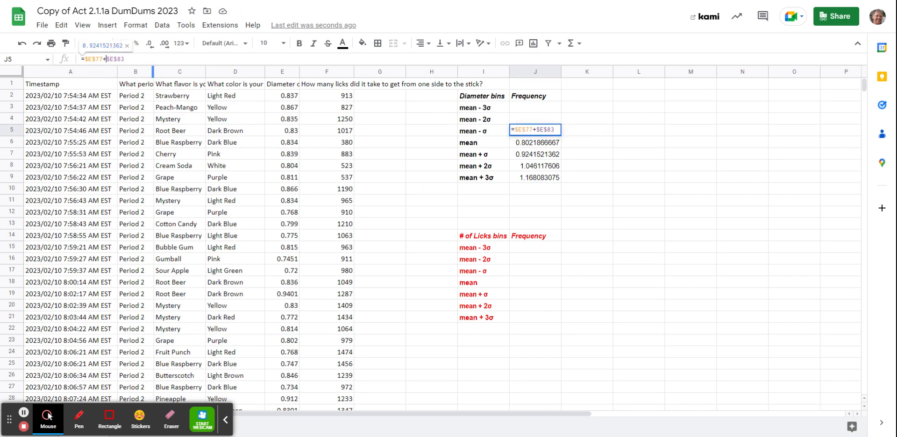
pyautogui.press('BackSpace')
pyautogui.write('-')
pyautogui.press('Return')
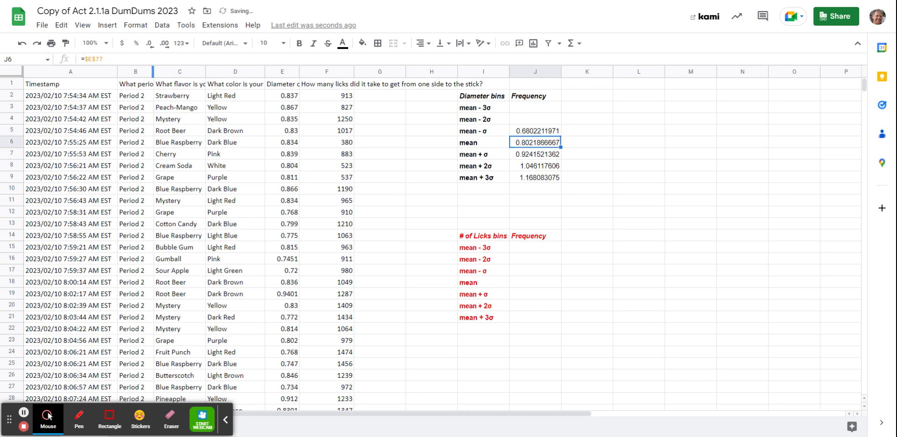
# Step: Copy the mean + 2σ formula from J8 into J4 and change it to =$E$77-$E$83*2 for the mean - 2σ bin
pyautogui.click(544, 170)
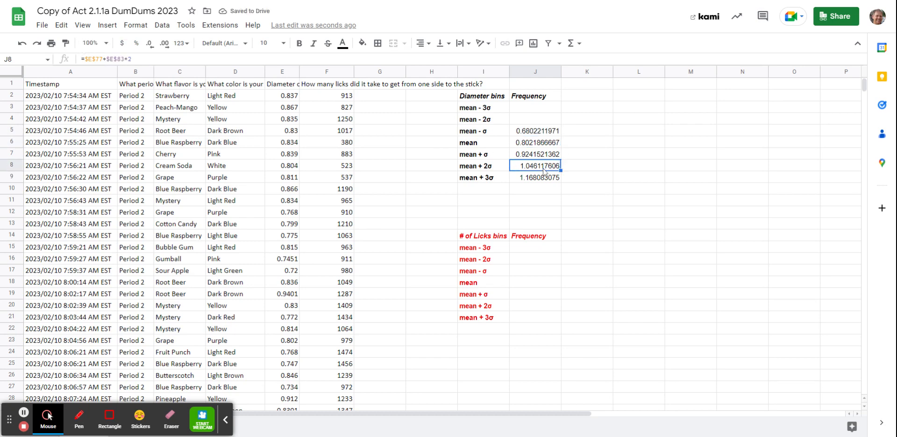
pyautogui.click(541, 120)
pyautogui.hotkey('ctrl', 'v')
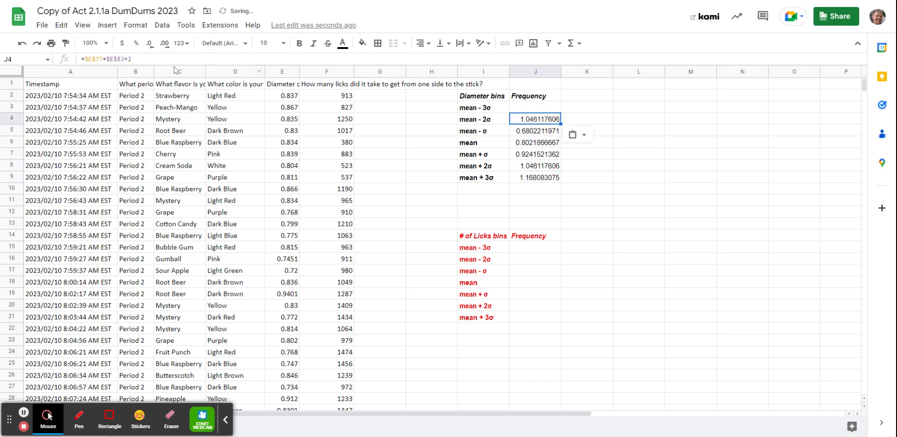
pyautogui.click(106, 59)
pyautogui.press('BackSpace')
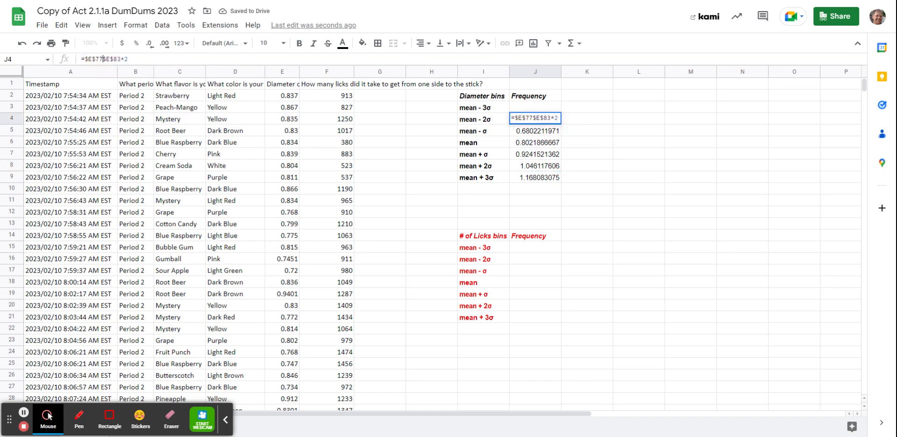
pyautogui.write('-')
pyautogui.press('Return')
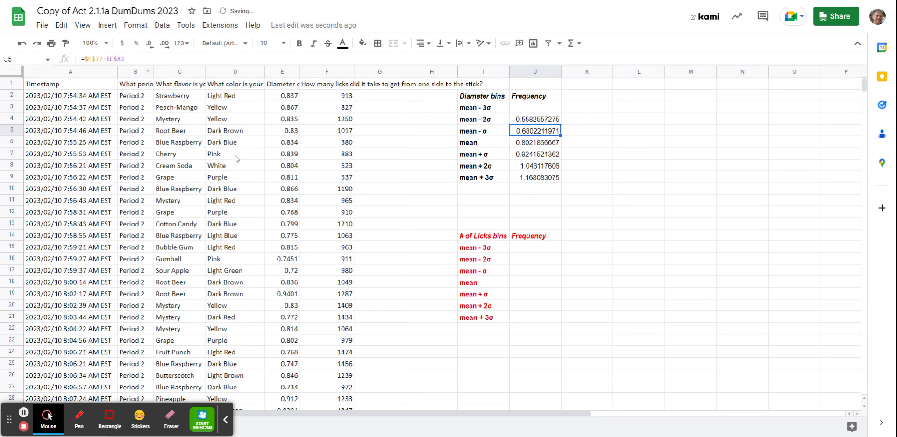
# Step: Copy the mean + 3σ formula from J9 into J3 and change it to =$E$77-$E$83*3 for the mean - 3σ bin
pyautogui.click(549, 183)
pyautogui.hotkey('ctrl', 'c')
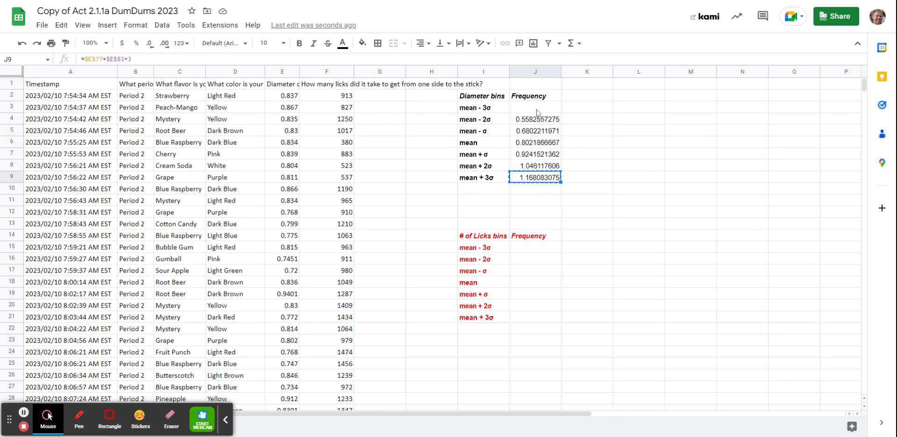
pyautogui.click(538, 111)
pyautogui.hotkey('ctrl', 'v')
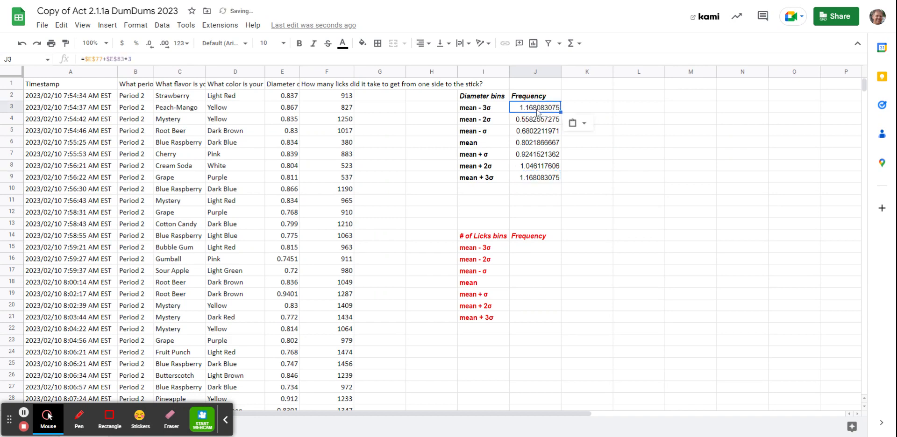
pyautogui.click(106, 59)
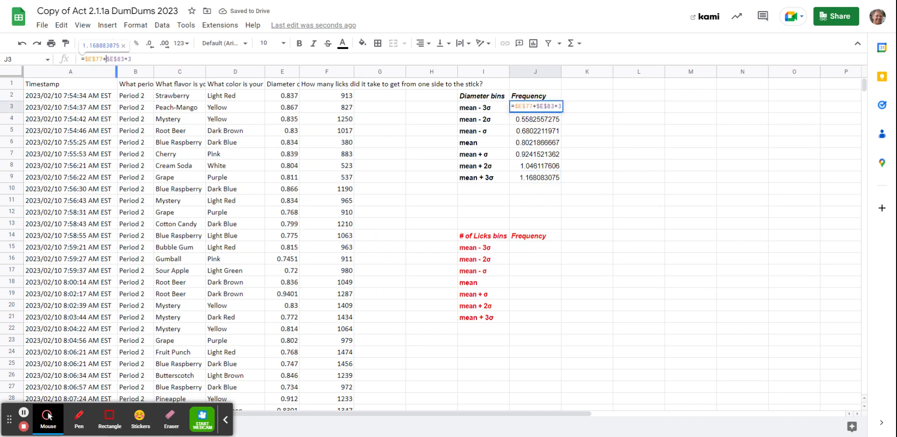
pyautogui.press('BackSpace')
pyautogui.write('-')
pyautogui.press('Return')
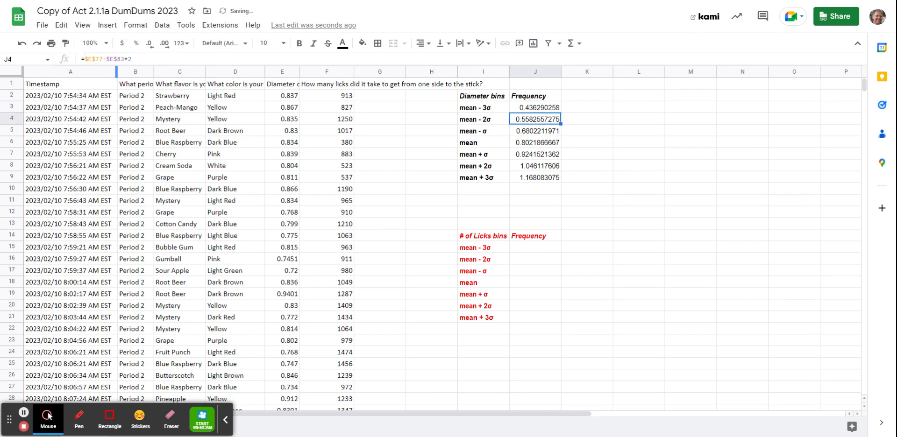
# Step: Review the formulas of the diameter bins in column J, cell by cell from J3 downward
pyautogui.click(528, 109)
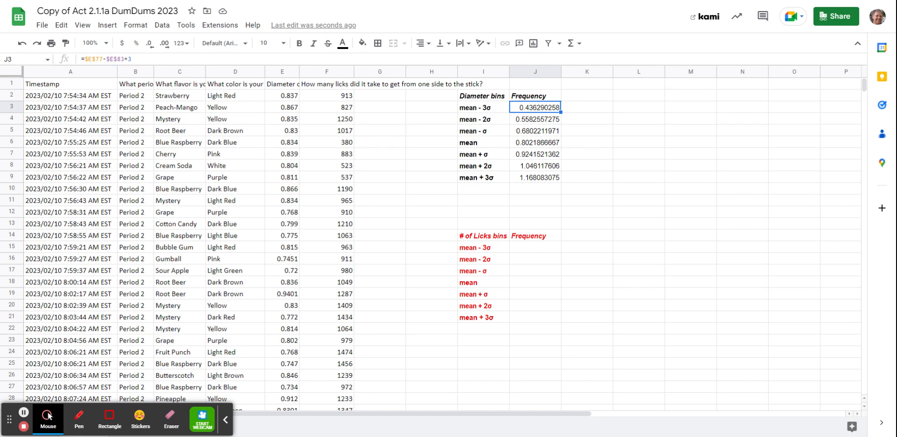
pyautogui.press('Down')
pyautogui.press('Down')
pyautogui.press('Down')
pyautogui.press('Down')
pyautogui.press('Down')
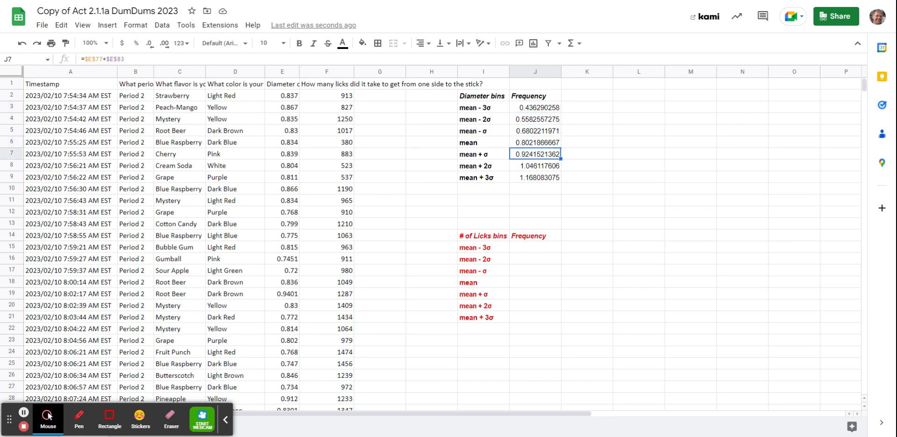
pyautogui.press('Down')
pyautogui.press('Up')
pyautogui.press('Up')
pyautogui.click(530, 108)
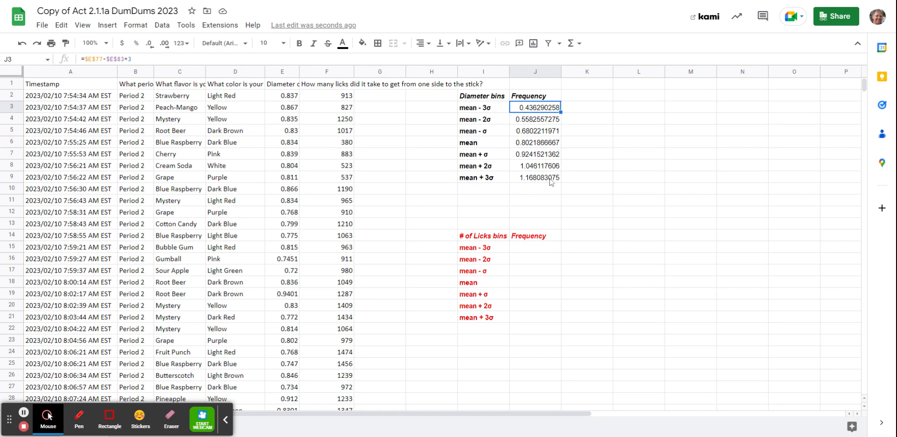
# Step: Copy the diameter bin cells J3:J9 and paste only their formulas into the licks bins starting at J15
pyautogui.moveTo(554, 183); pyautogui.dragTo(549, 112)
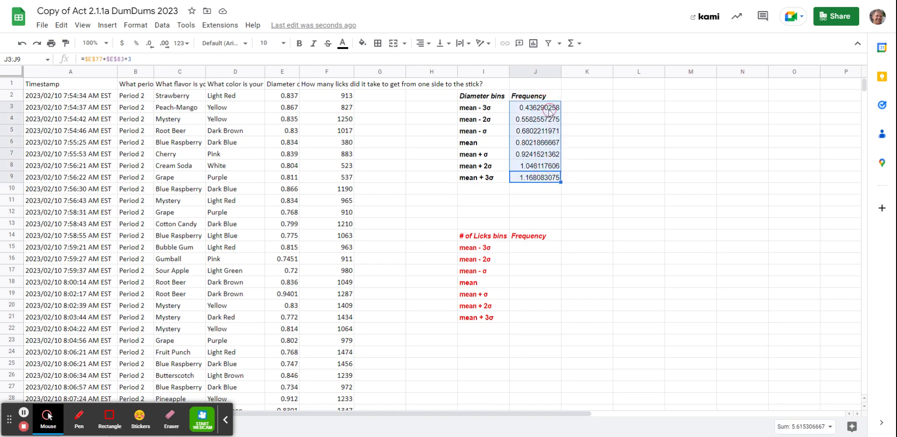
pyautogui.rightClick(548, 140)
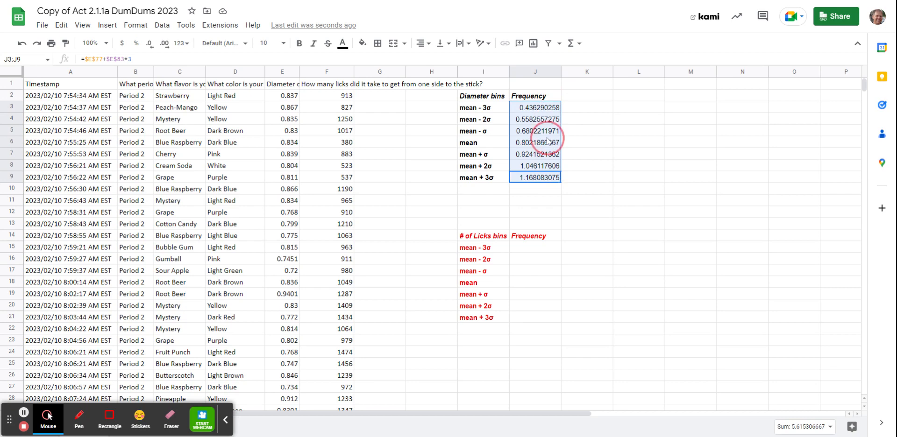
pyautogui.click(578, 165)
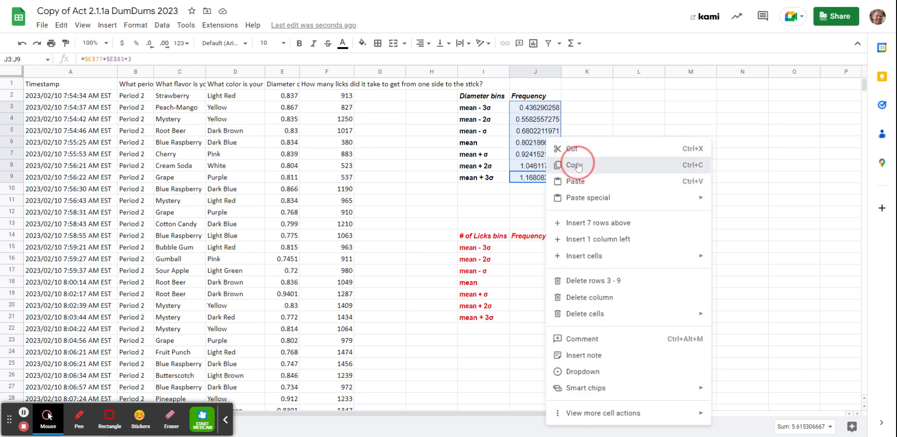
pyautogui.click(522, 248)
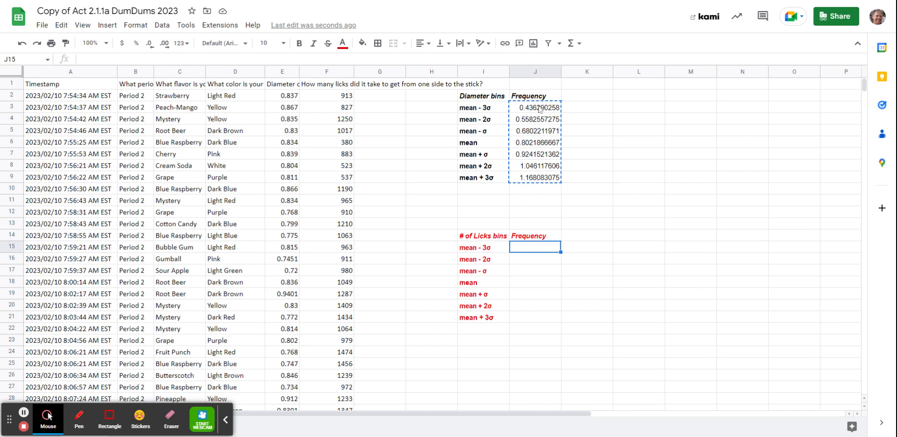
pyautogui.rightClick(537, 249)
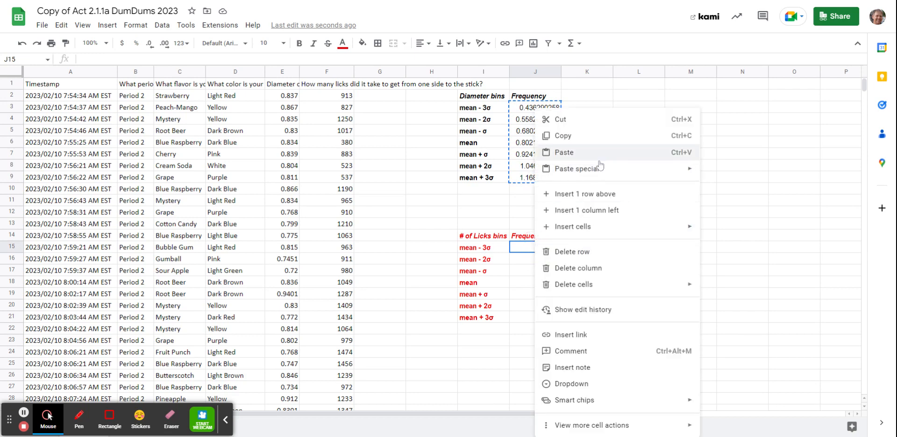
pyautogui.moveTo(604, 172)
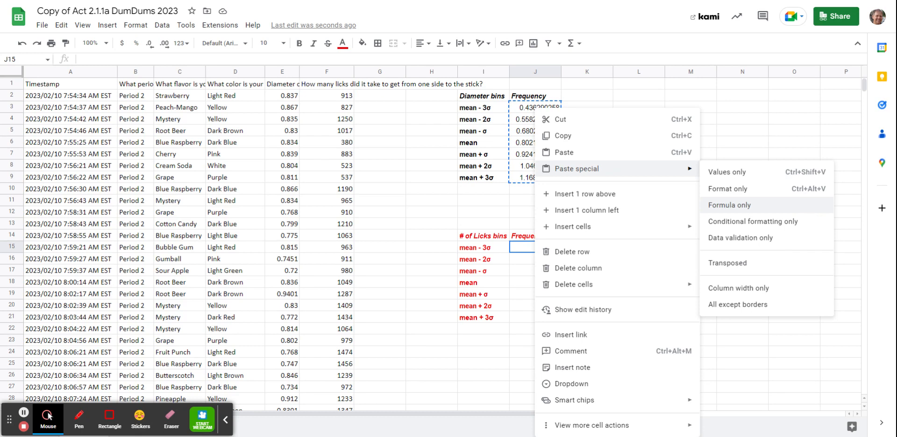
pyautogui.click(787, 206)
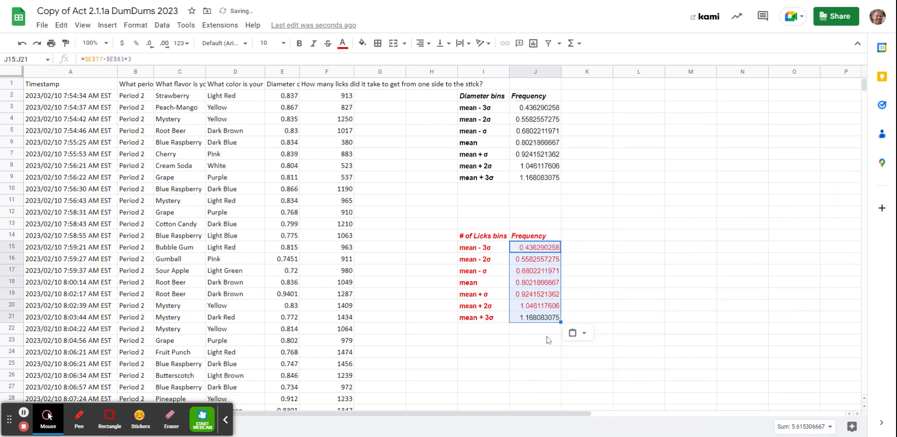
# Step: Change the text color of the licks mean + 3σ value in J21 to red
pyautogui.click(540, 321)
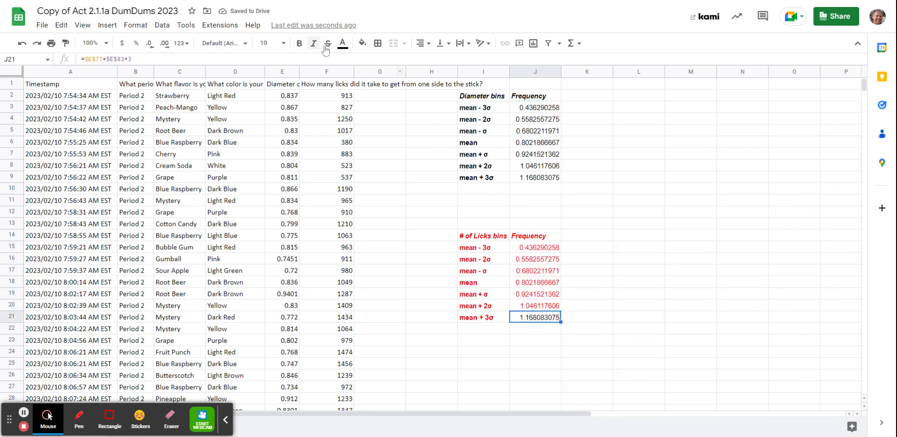
pyautogui.click(342, 44)
pyautogui.click(349, 78)
pyautogui.click(599, 272)
# Step: Change the licks mean - 3σ formula in J15 to =$F$77-$F$83*3
pyautogui.click(536, 247)
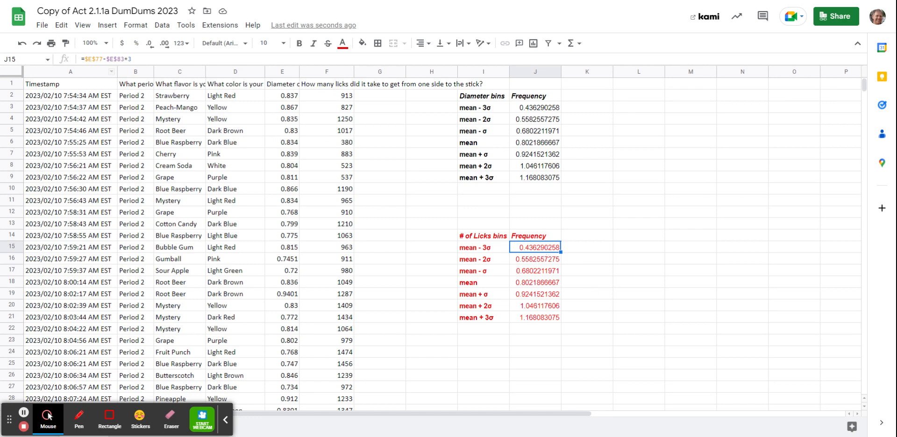
pyautogui.press('Return')
pyautogui.press('BackSpace')
pyautogui.write('f')
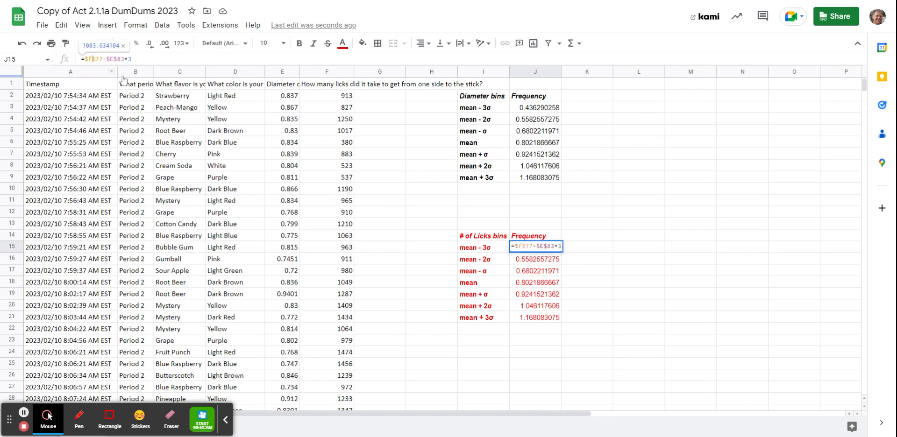
pyautogui.click(113, 59)
pyautogui.press('BackSpace')
pyautogui.write('f')
pyautogui.press('Return')
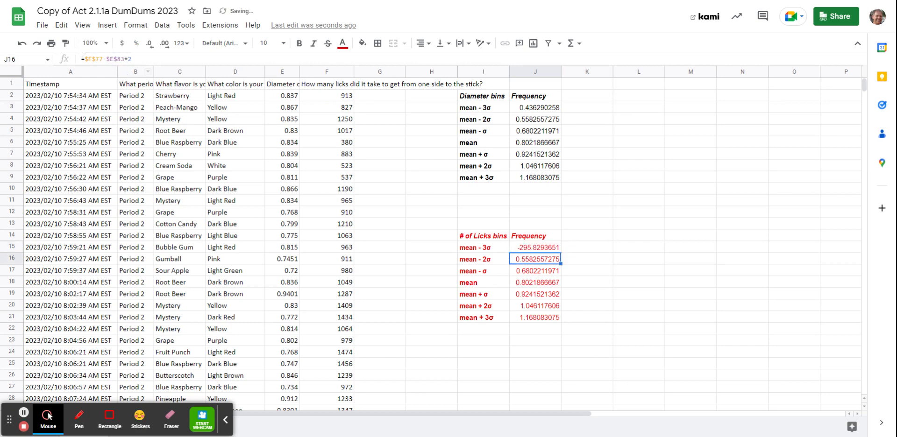
# Step: Change the licks mean - 2σ formula in J16 to =$F$77-$F$83*2
pyautogui.click(87, 58)
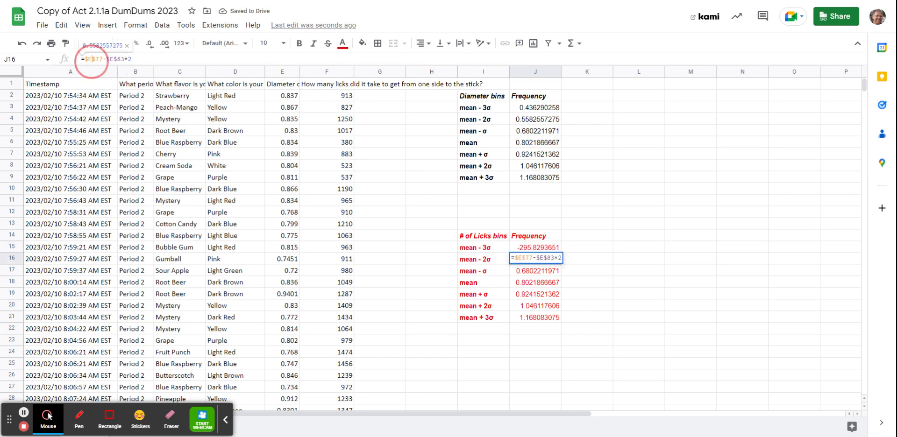
pyautogui.press('BackSpace')
pyautogui.write('f')
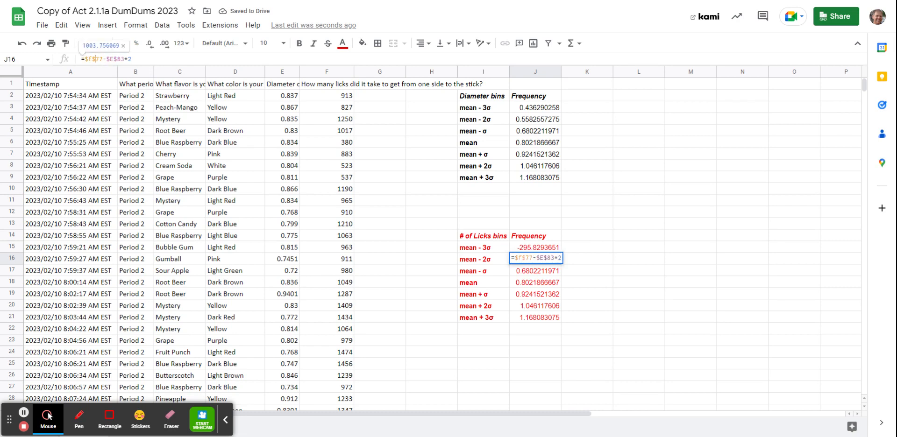
pyautogui.press('Right')
pyautogui.press('Right')
pyautogui.press('BackSpace')
pyautogui.write('f')
pyautogui.press('Return')
# Step: Change the licks mean - σ formula in J17 to =$F$77-$F$83
pyautogui.click(89, 59)
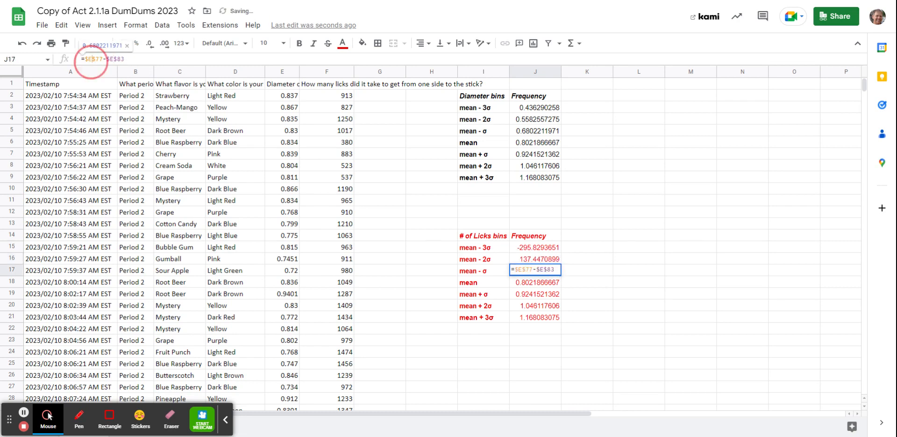
pyautogui.press('BackSpace')
pyautogui.write('f')
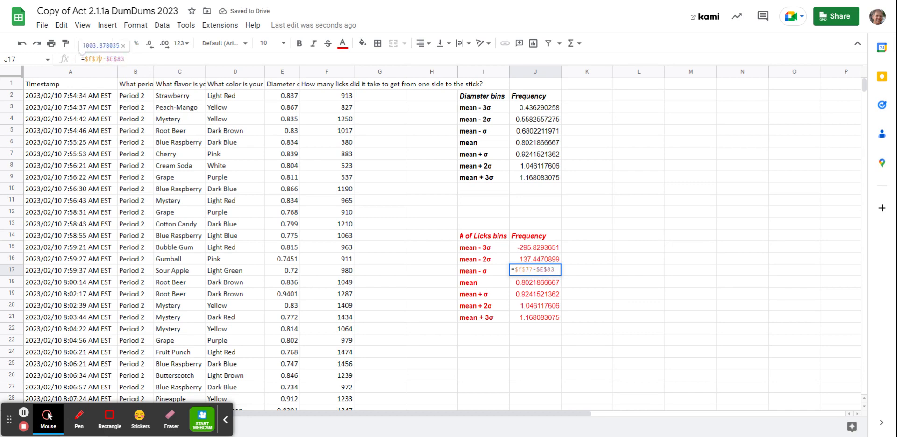
pyautogui.press('BackSpace')
pyautogui.write('f')
pyautogui.press('Return')
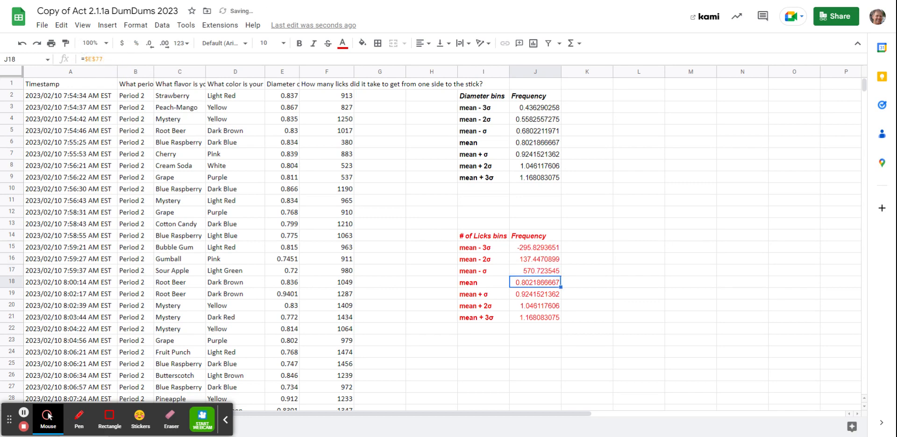
# Step: Change the licks mean formula in J18 to =$F$77
pyautogui.click(88, 59)
pyautogui.press('BackSpace')
pyautogui.write('f')
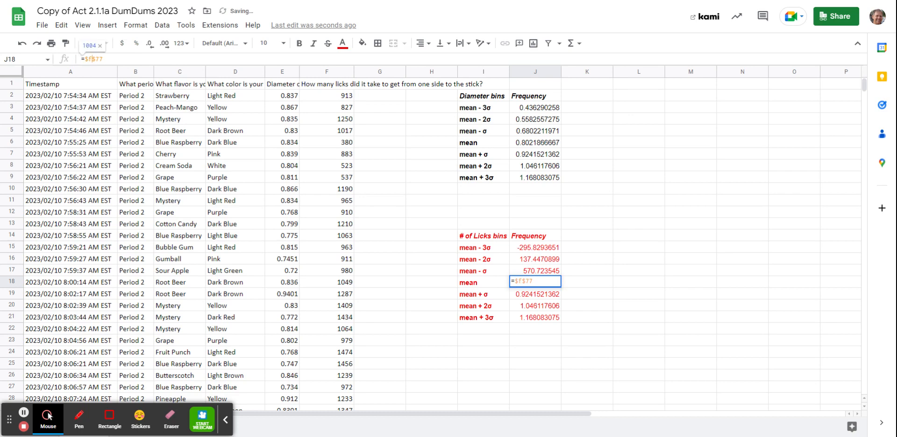
pyautogui.press('Return')
# Step: Change the licks mean + σ formula in J19 to =$F$77+$F$83
pyautogui.click(88, 59)
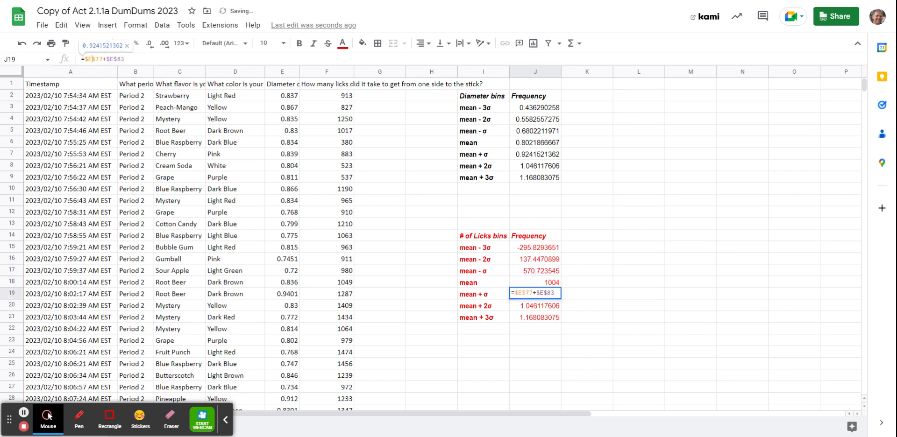
pyautogui.press('BackSpace')
pyautogui.write('f')
pyautogui.press('BackSpace')
pyautogui.write('f')
pyautogui.press('Return')
# Step: Change the licks mean + 2σ formula in J20 to =$F$77+$F$83*2
pyautogui.click(93, 60)
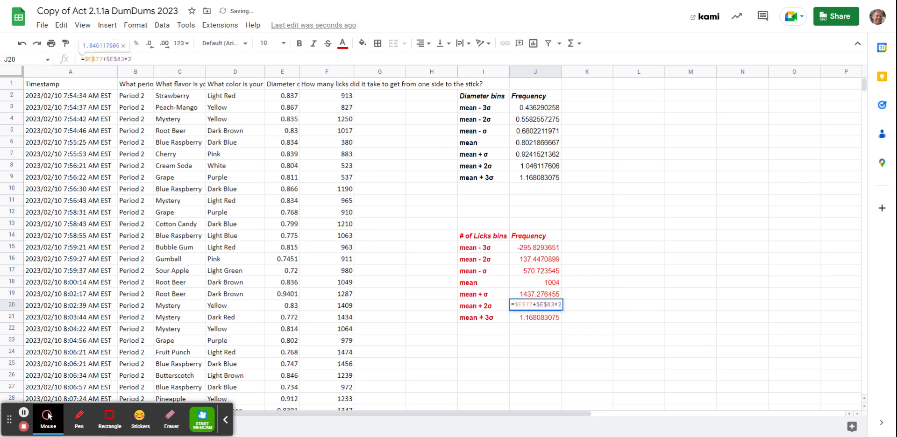
pyautogui.press('BackSpace')
pyautogui.write('f')
pyautogui.press('Return')
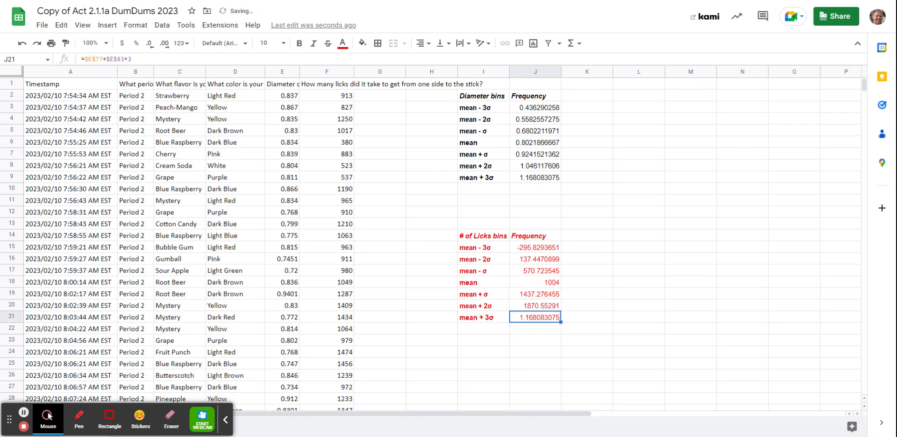
# Step: Change the licks mean + 3σ formula in J21 to =$F$77+$F$83*3, and check the formula in J15
pyautogui.click(92, 59)
pyautogui.press('BackSpace')
pyautogui.write('f')
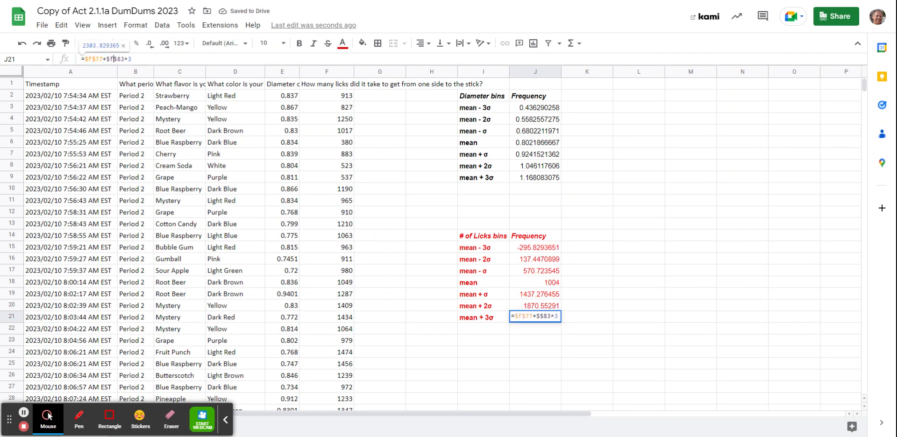
pyautogui.press('Return')
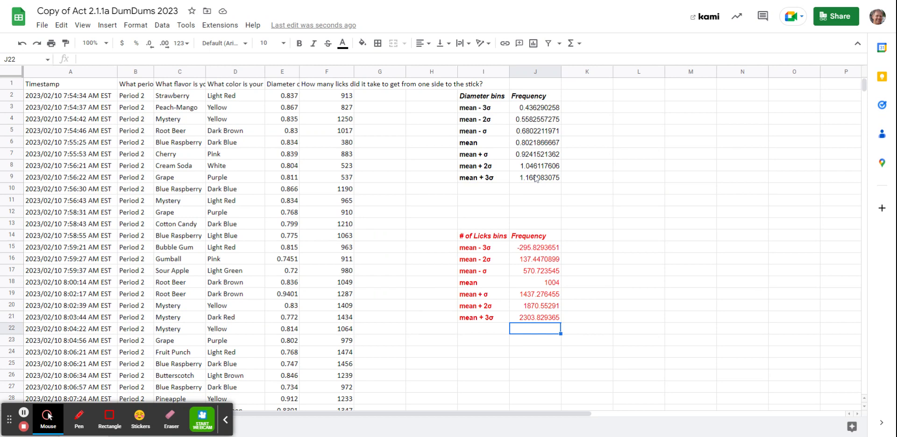
pyautogui.click(551, 250)
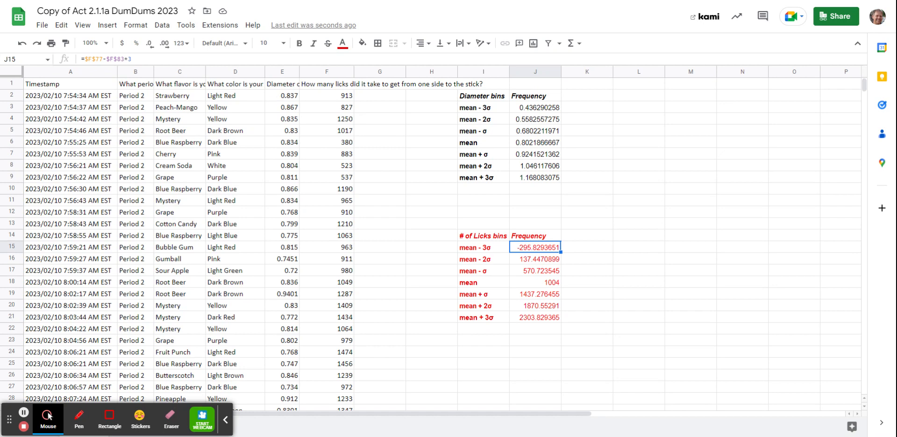
# Step: Define a named range called Diameters for the diameter data in E2:E76
pyautogui.moveTo(290, 95); pyautogui.dragTo(288, 154)
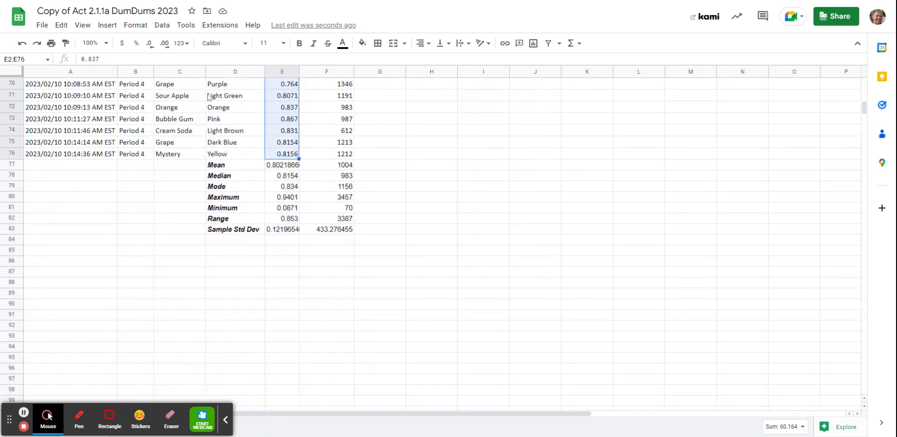
pyautogui.click(159, 27)
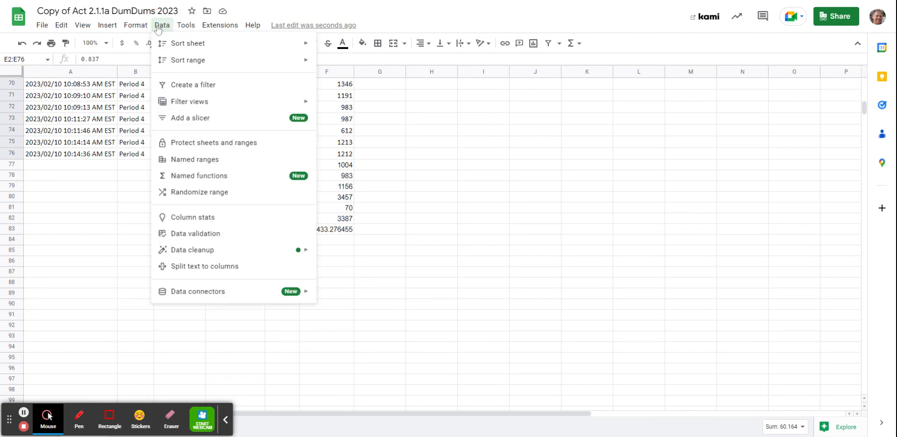
pyautogui.click(229, 161)
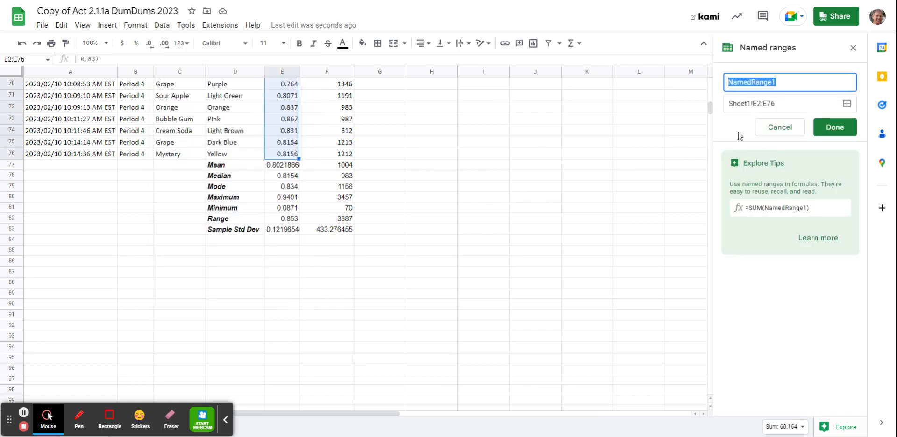
pyautogui.write('Dia')
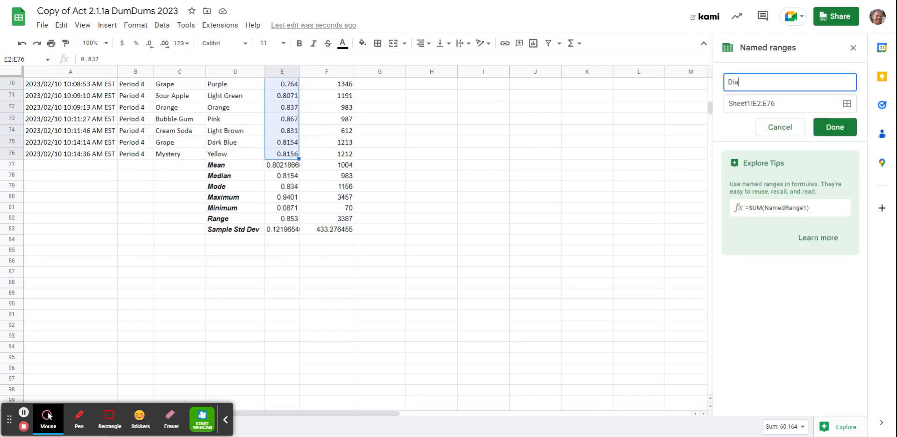
pyautogui.write('meters')
pyautogui.click(831, 127)
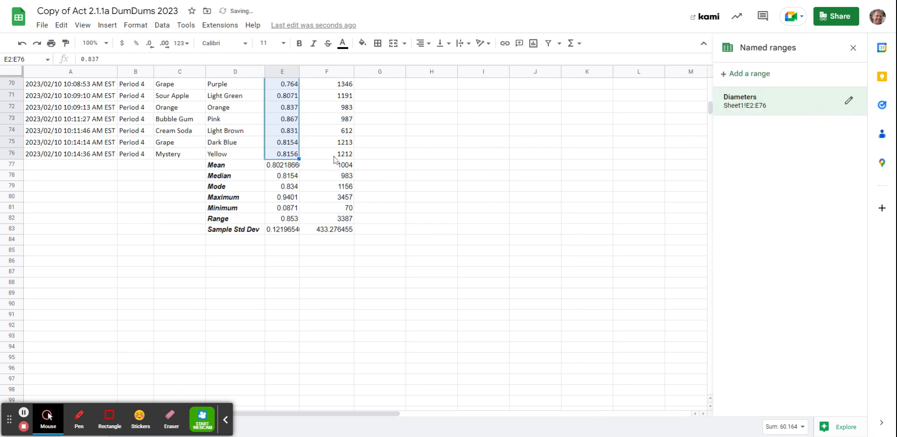
# Step: Define a named range called Licks for the number-of-licks data in F2:F76
pyautogui.moveTo(334, 159); pyautogui.dragTo(333, 101)
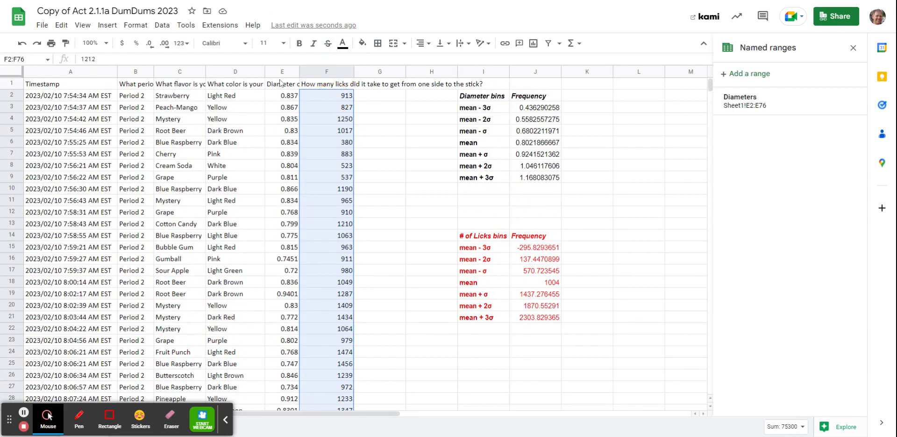
pyautogui.click(164, 26)
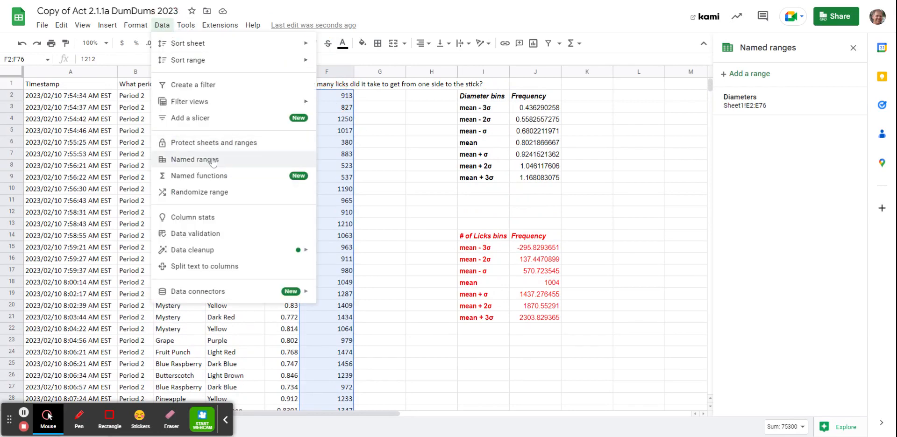
pyautogui.click(195, 159)
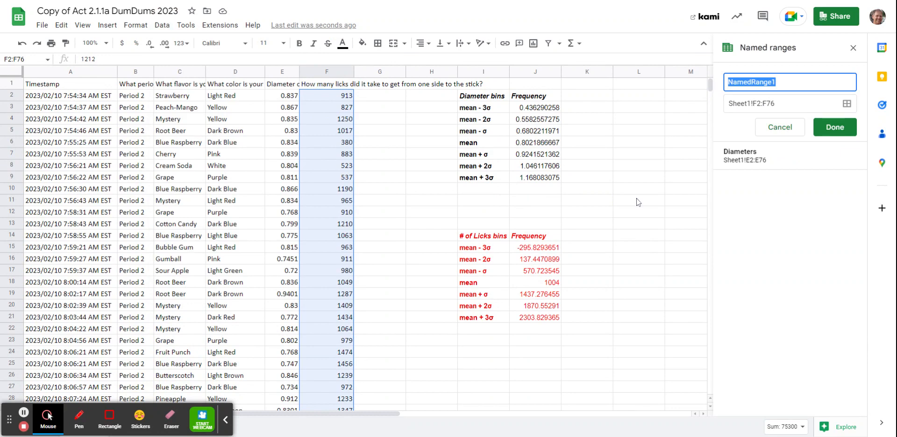
pyautogui.write('Licks')
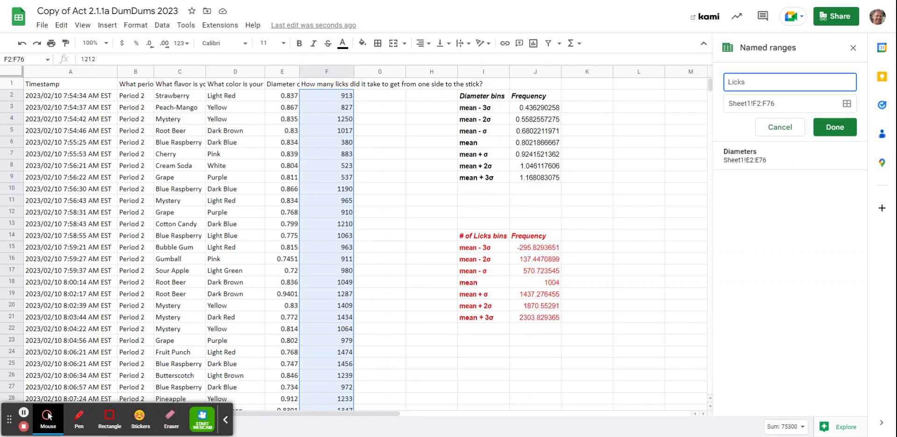
pyautogui.click(835, 128)
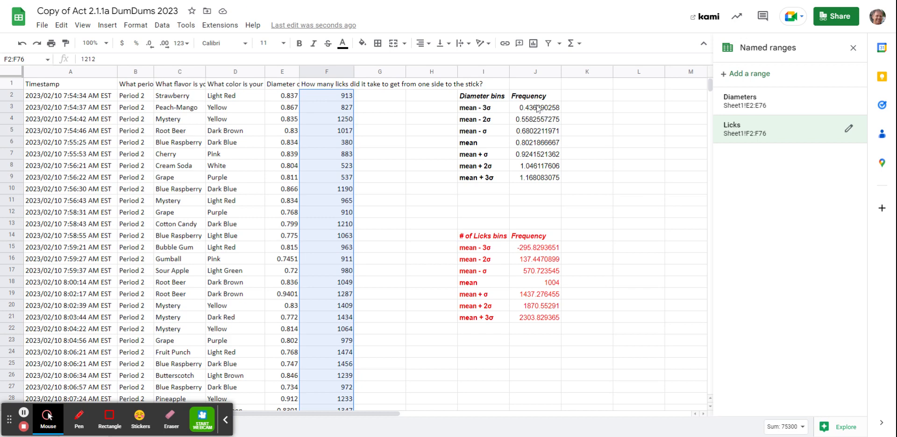
# Step: Define a named range called DiameterBins for the diameter bin values in J3:J9, and close the named ranges list
pyautogui.moveTo(538, 109); pyautogui.dragTo(546, 183)
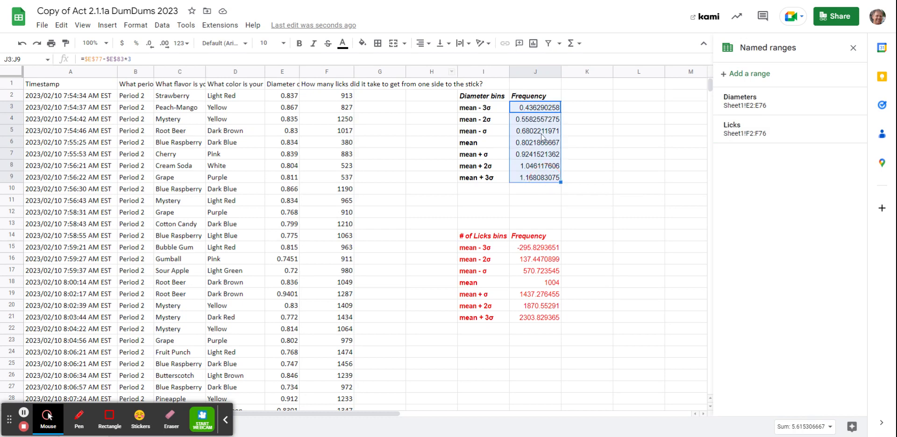
pyautogui.click(162, 25)
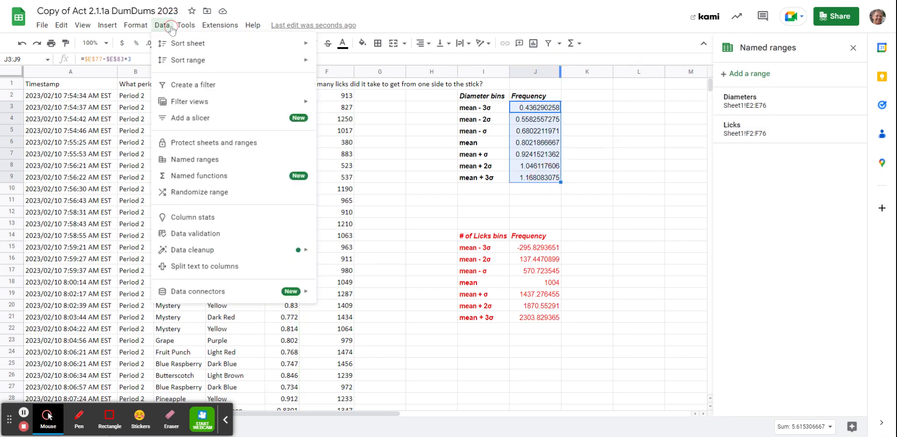
pyautogui.click(239, 163)
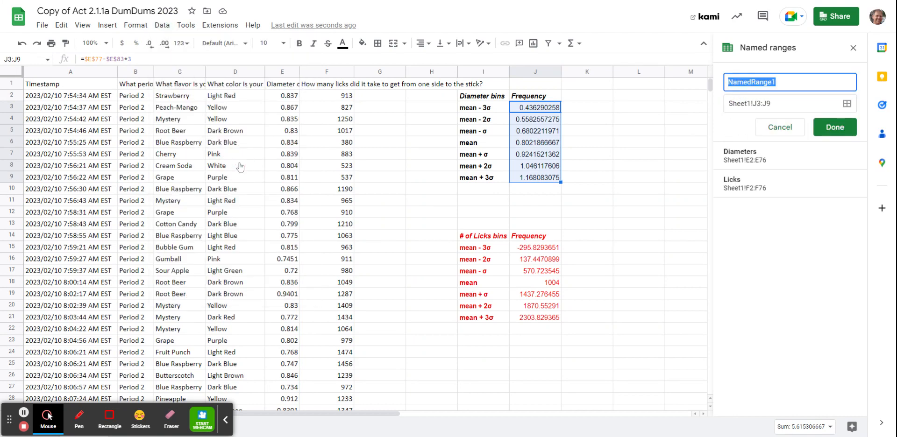
pyautogui.write('DiameterBins')
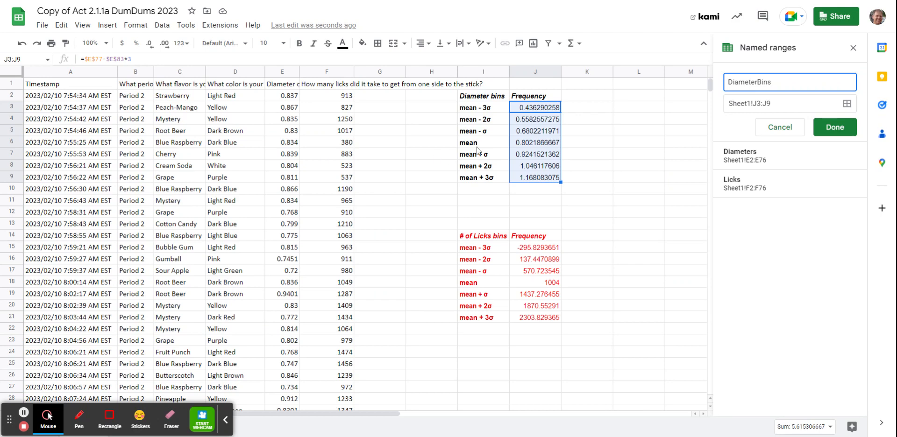
pyautogui.click(835, 127)
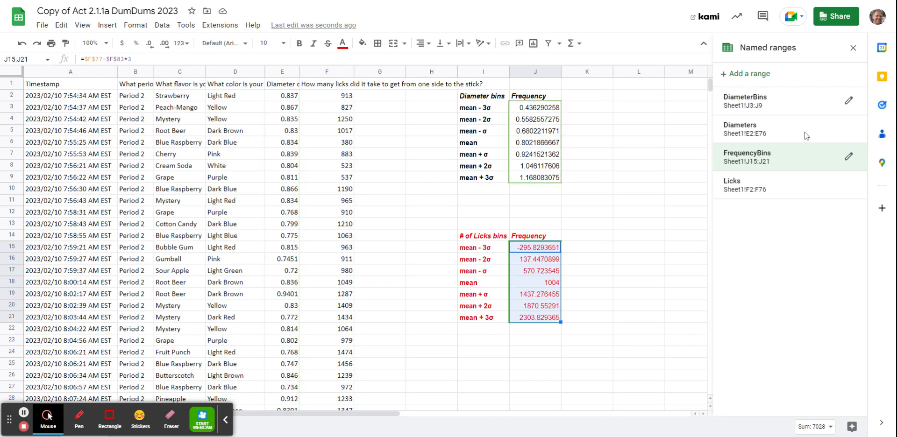
pyautogui.click(853, 48)
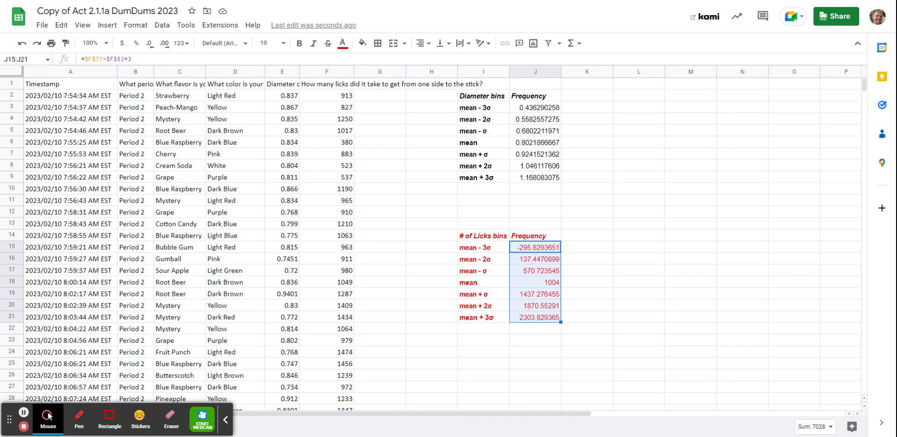
# Step: Copy the diameter bin labels from I3:I9 into K3:K9
pyautogui.moveTo(476, 108); pyautogui.dragTo(479, 178)
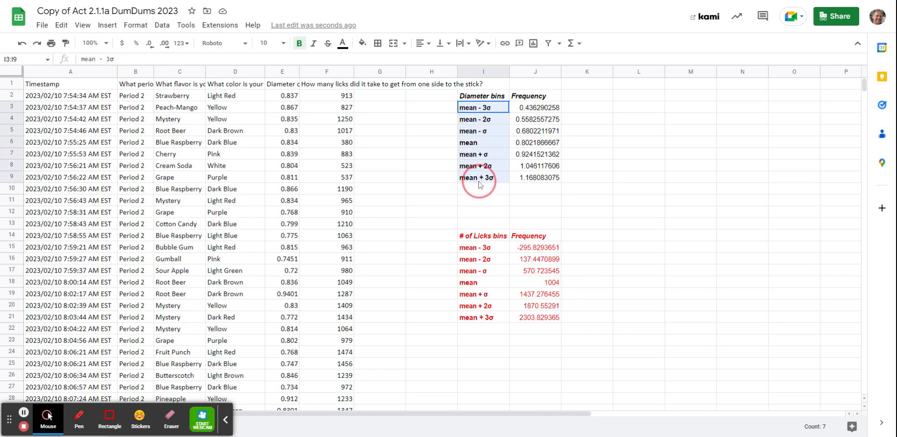
pyautogui.hotkey('ctrl', 'c')
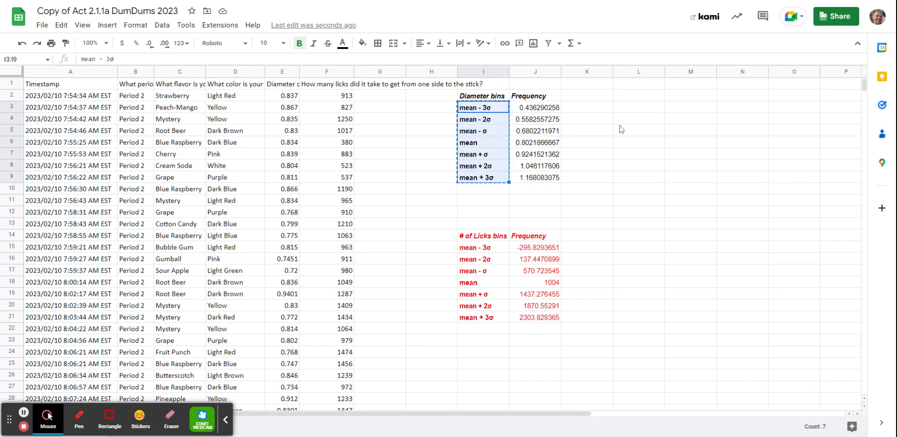
pyautogui.click(588, 107)
pyautogui.hotkey('ctrl', 'v')
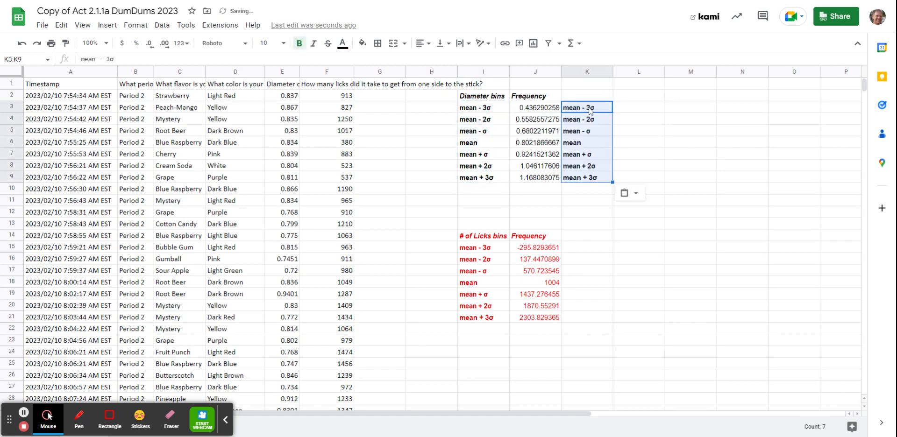
# Step: Enter the formula =FREQUENCY(Diameters,DiameterBins) in L3 beside the copied diameter bin labels, and check the formula
pyautogui.click(633, 111)
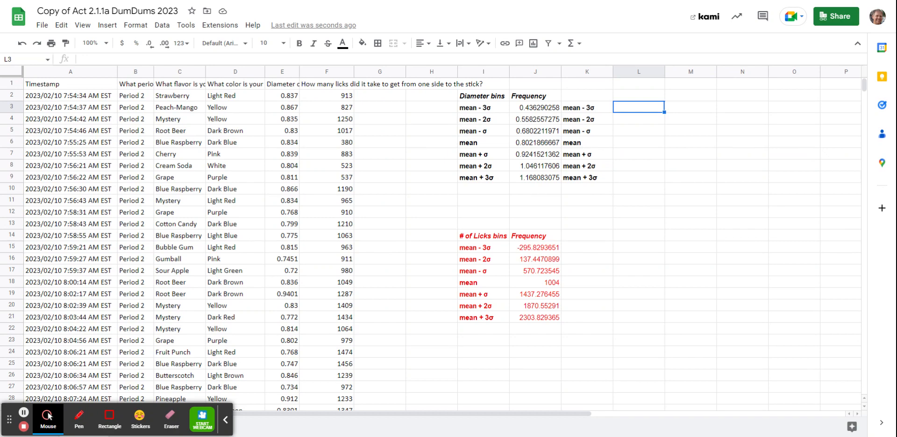
pyautogui.write('=')
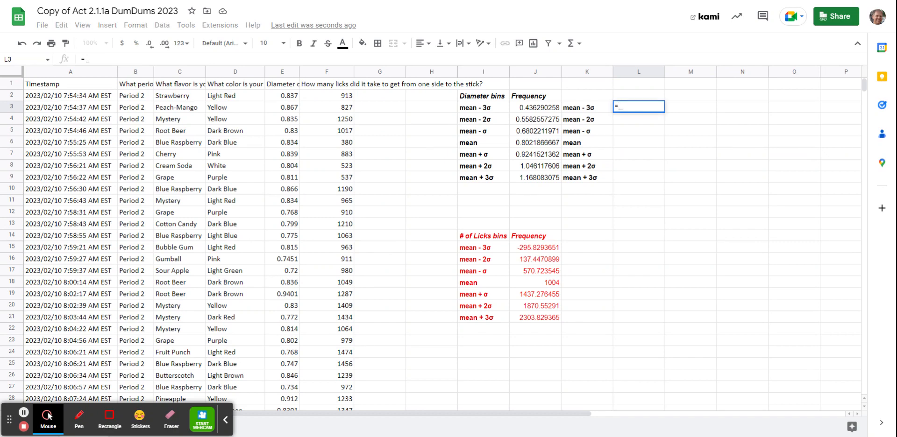
pyautogui.write('fre')
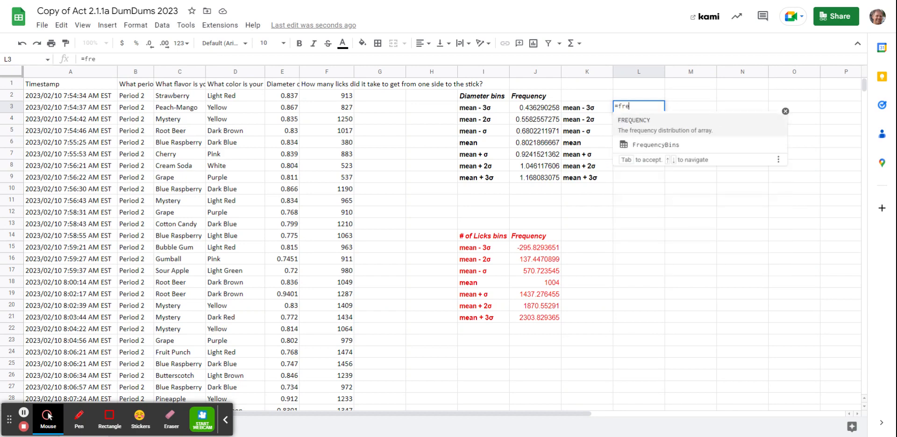
pyautogui.click(638, 125)
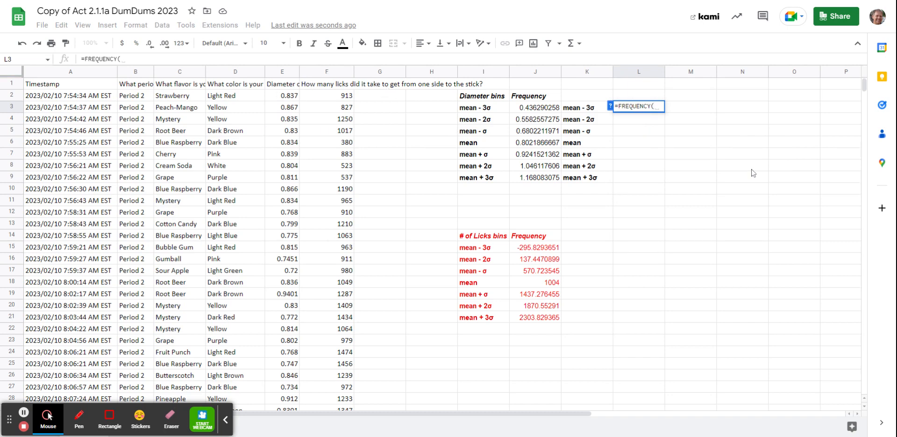
pyautogui.write('Diam')
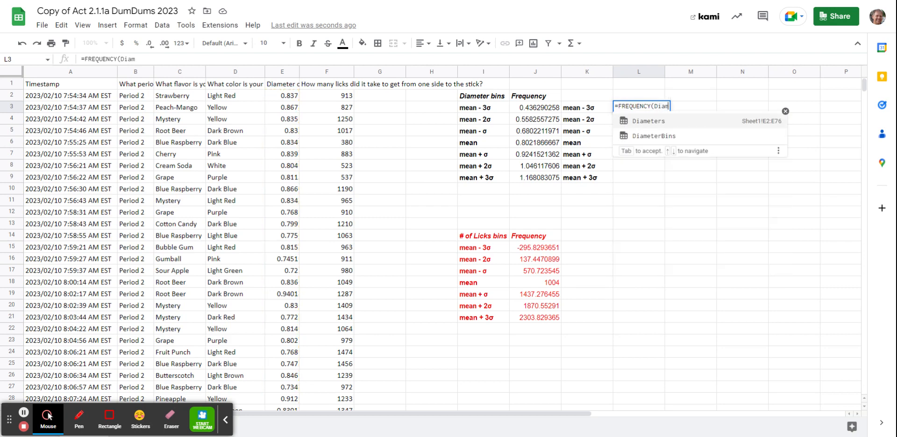
pyautogui.press('Tab')
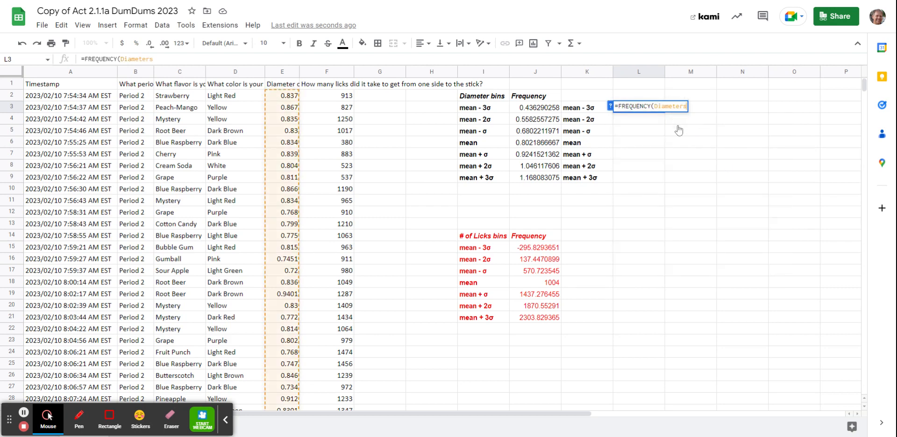
pyautogui.write(',Diam')
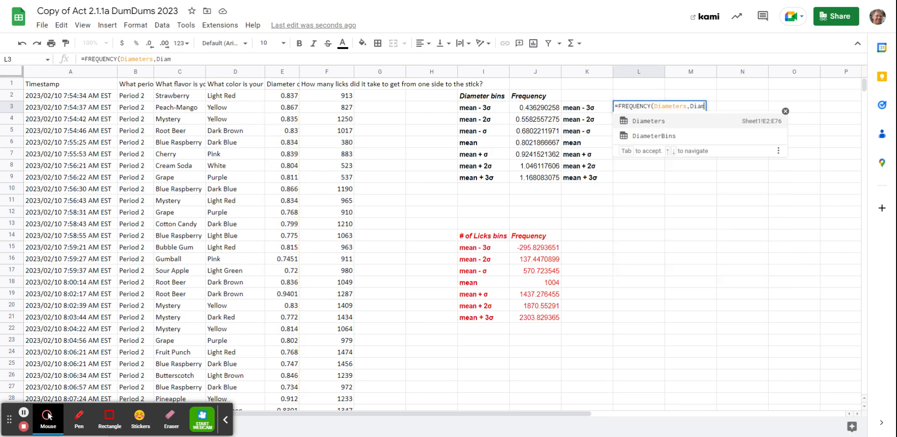
pyautogui.click(687, 136)
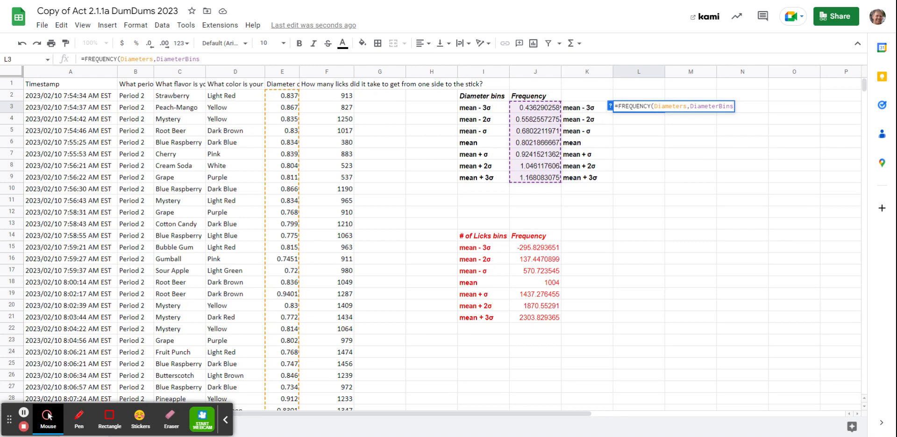
pyautogui.press('Return')
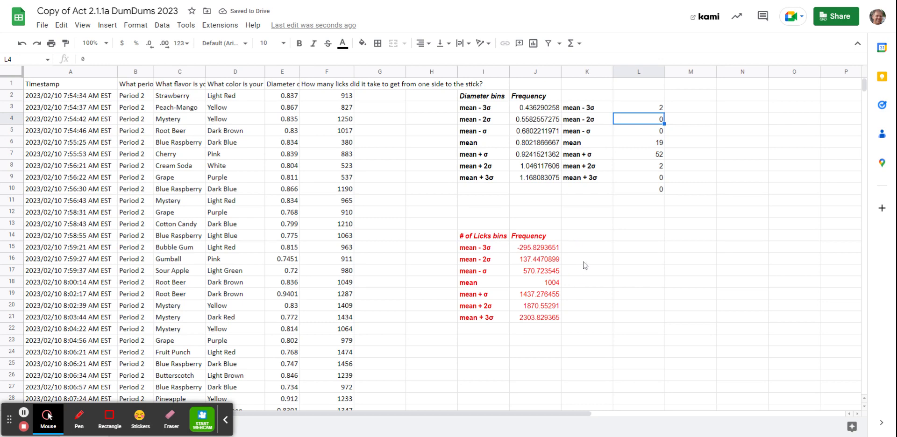
pyautogui.click(640, 110)
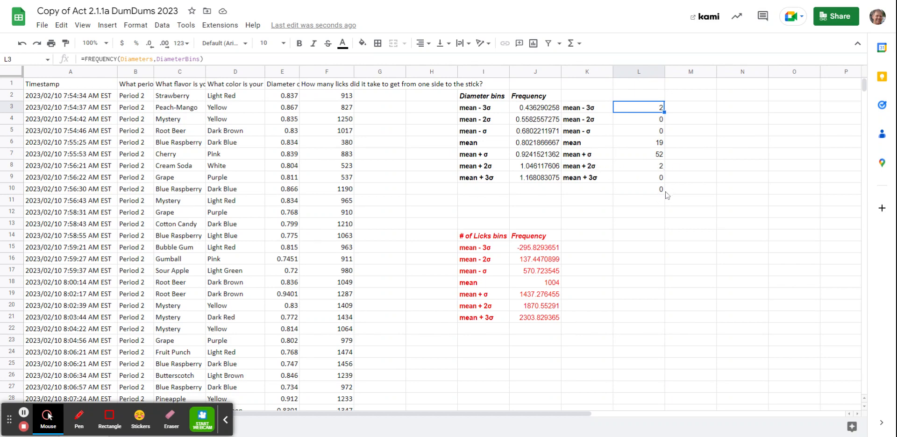
# Step: Copy the red licks bin labels from I15:I21 into K15:K21
pyautogui.click(477, 251)
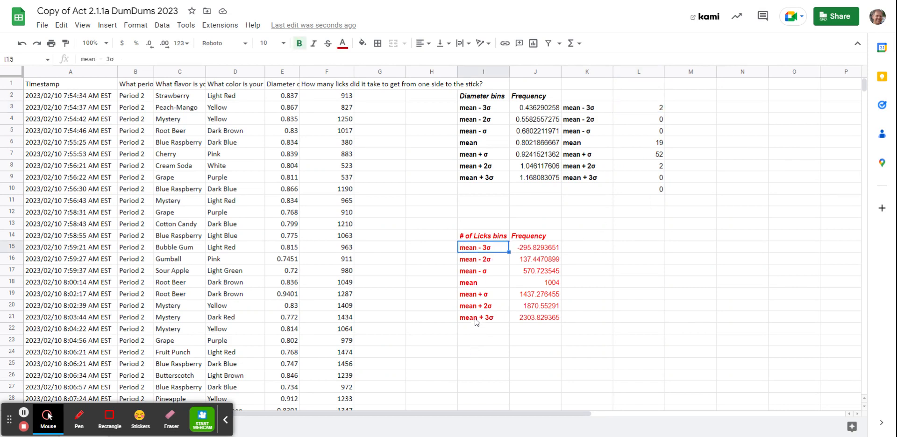
pyautogui.moveTo(471, 251); pyautogui.dragTo(472, 319)
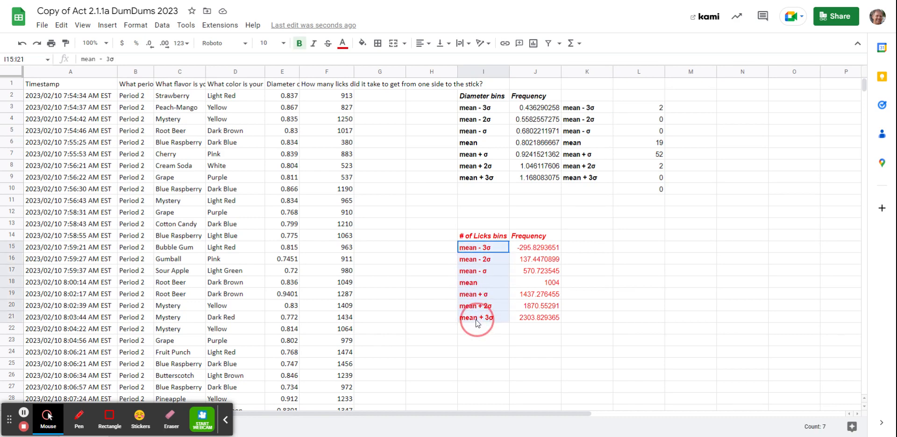
pyautogui.hotkey('ctrl', 'c')
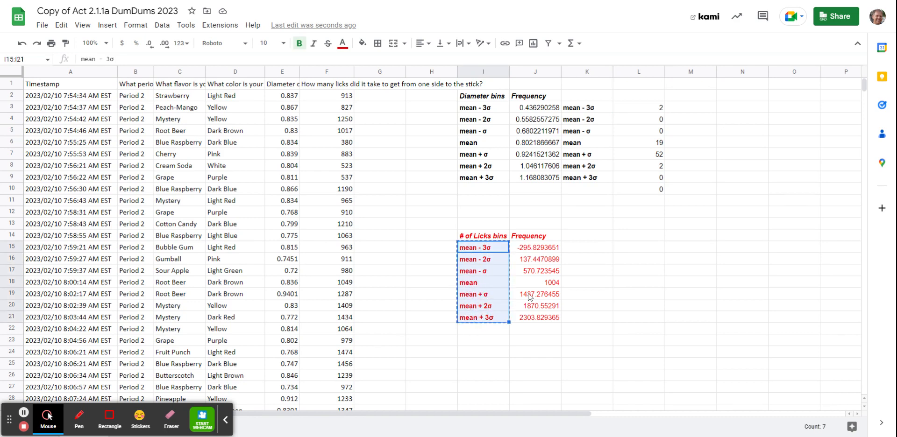
pyautogui.click(585, 251)
pyautogui.hotkey('ctrl', 'v')
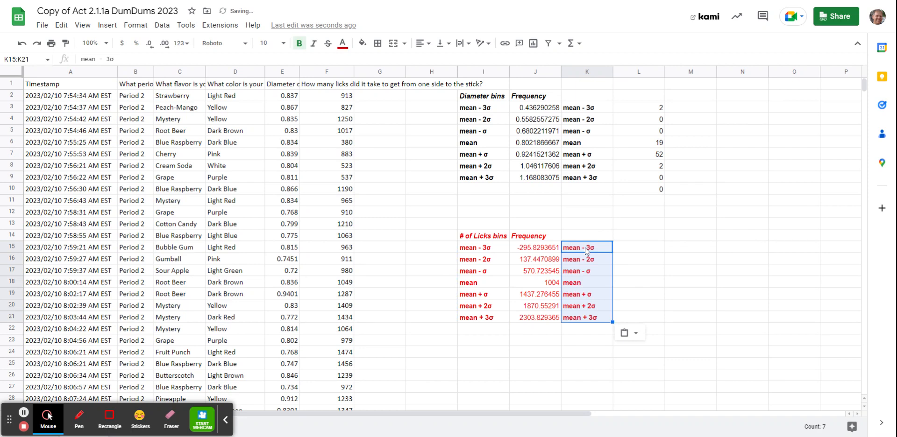
pyautogui.click(645, 251)
pyautogui.press('Down')
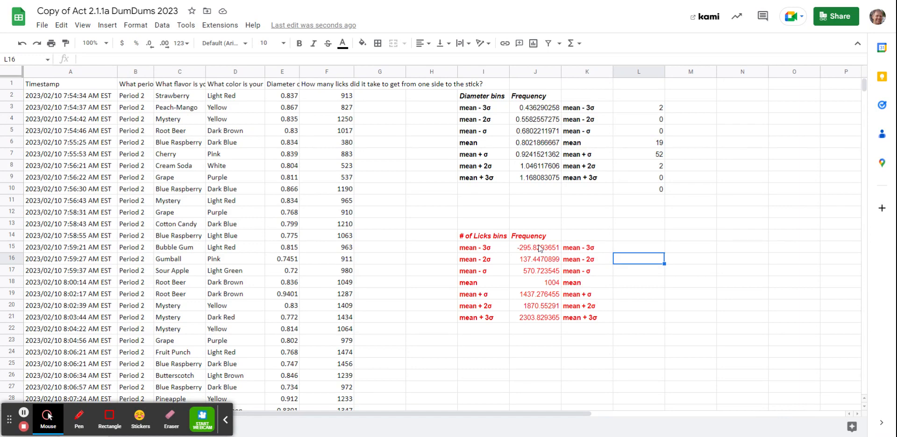
# Step: Define a named range called LickBins for the licks bin values in J15:J21
pyautogui.moveTo(539, 248); pyautogui.dragTo(550, 324)
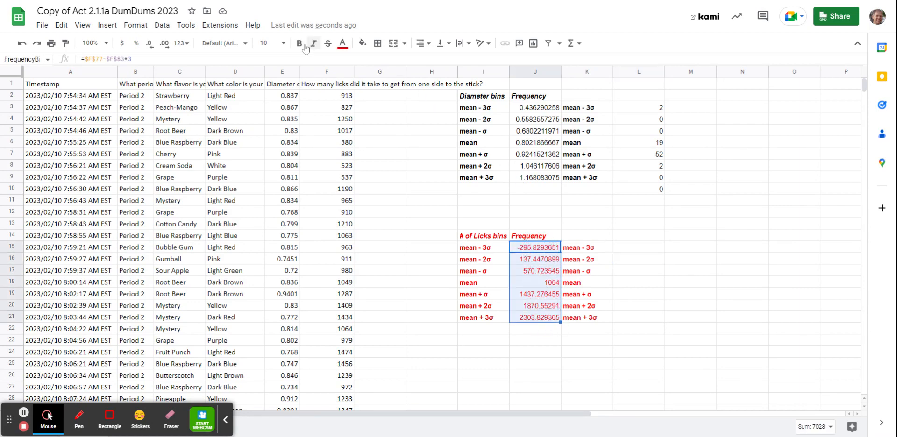
pyautogui.click(163, 25)
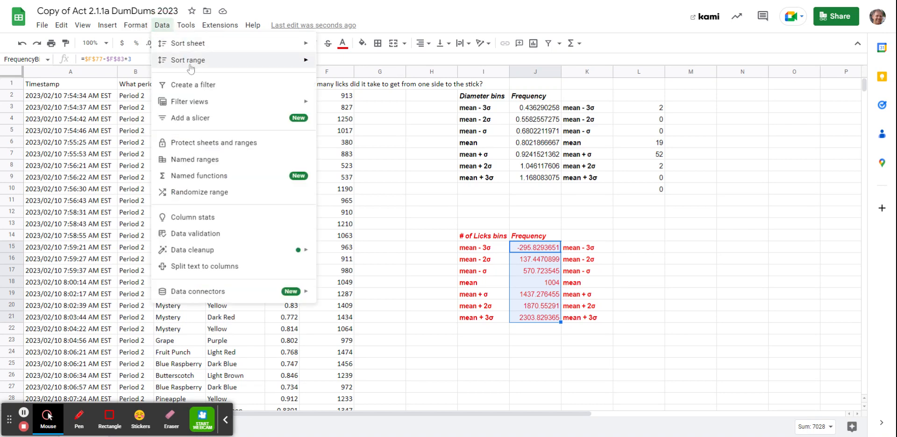
pyautogui.click(215, 161)
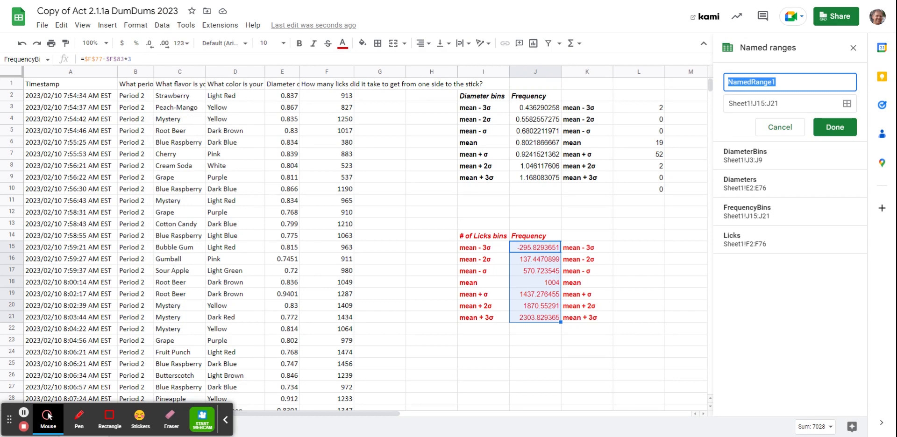
pyautogui.write('Lick')
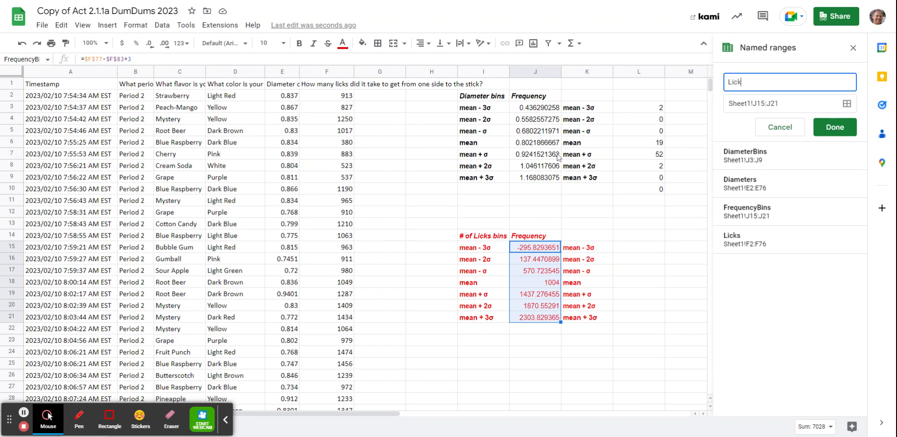
pyautogui.write('Bins')
pyautogui.click(841, 129)
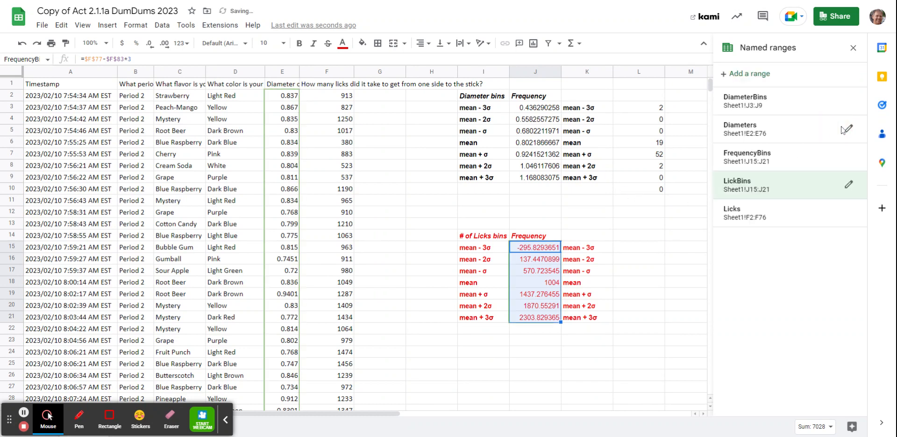
# Step: Enter the formula =FREQUENCY(Licks,LickBins) in L15 beside the copied licks bin labels
pyautogui.click(636, 252)
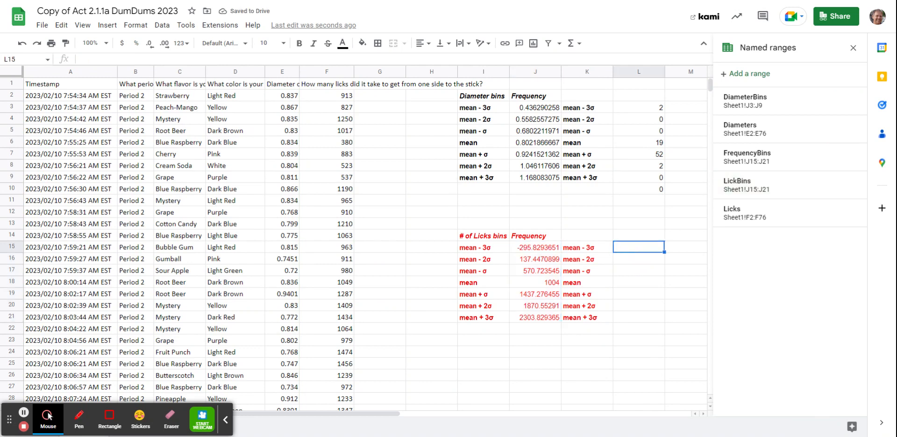
pyautogui.write('=freq')
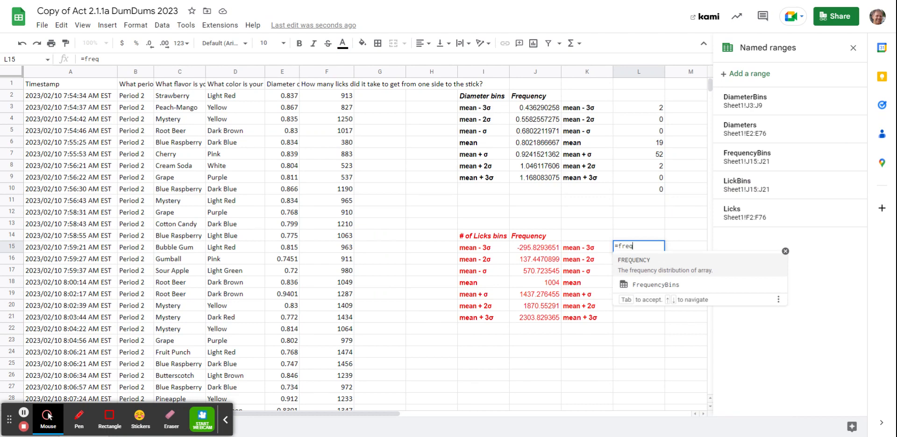
pyautogui.click(661, 262)
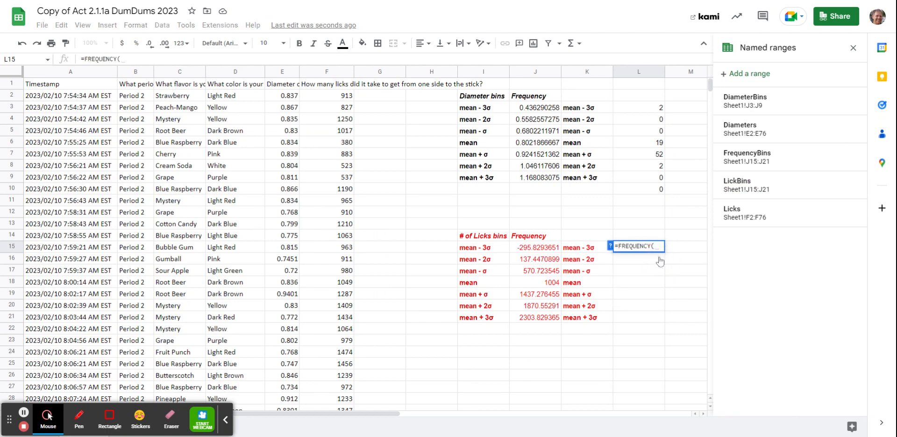
pyautogui.write('Lick')
pyautogui.click(660, 261)
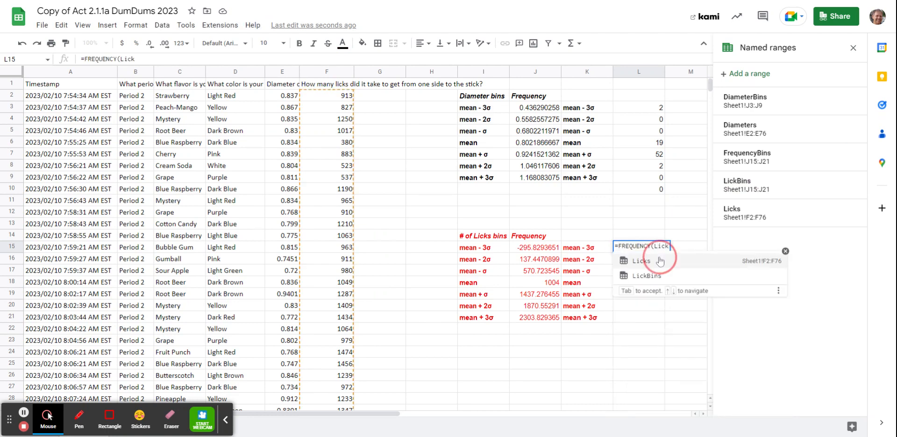
pyautogui.write(',Lick')
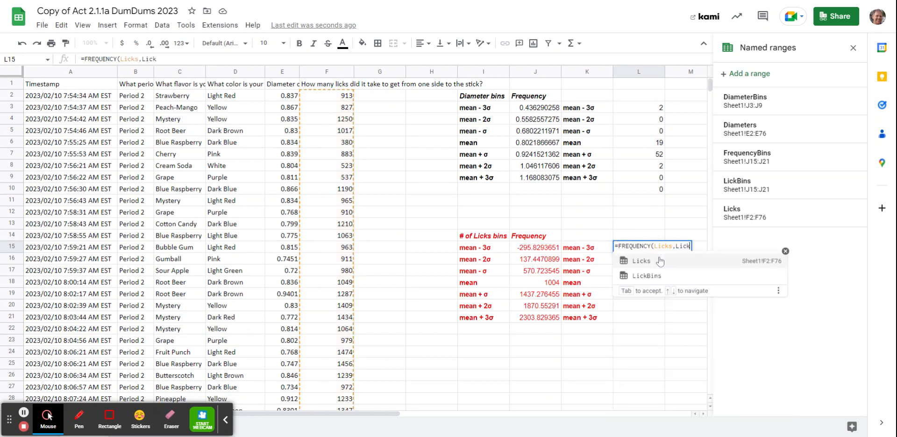
pyautogui.click(654, 275)
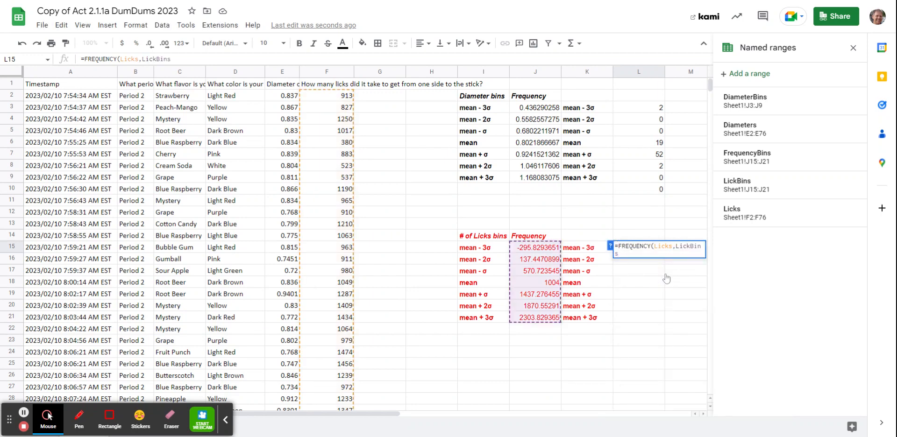
pyautogui.press('Return')
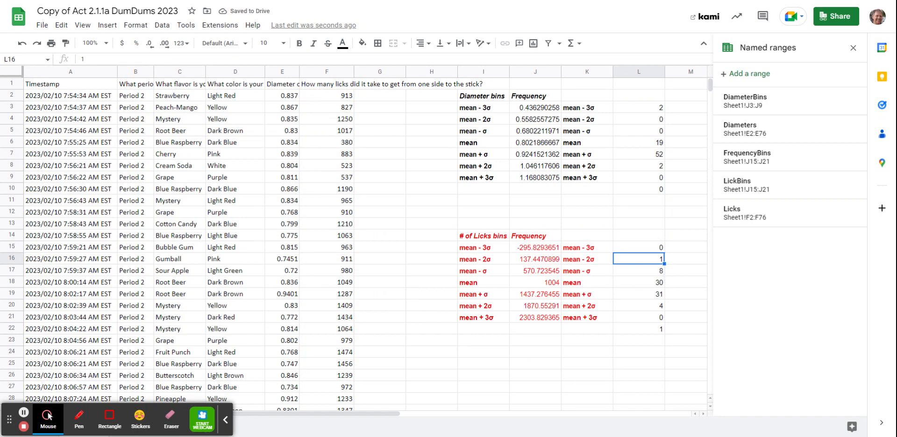
# Step: Copy the Diameter bins and Frequency headings from I2:J2 into K2:L2 above the diameter frequency results
pyautogui.scroll(-2, 563, 318)
pyautogui.scroll(2, 561, 320)
pyautogui.moveTo(589, 113); pyautogui.dragTo(639, 190)
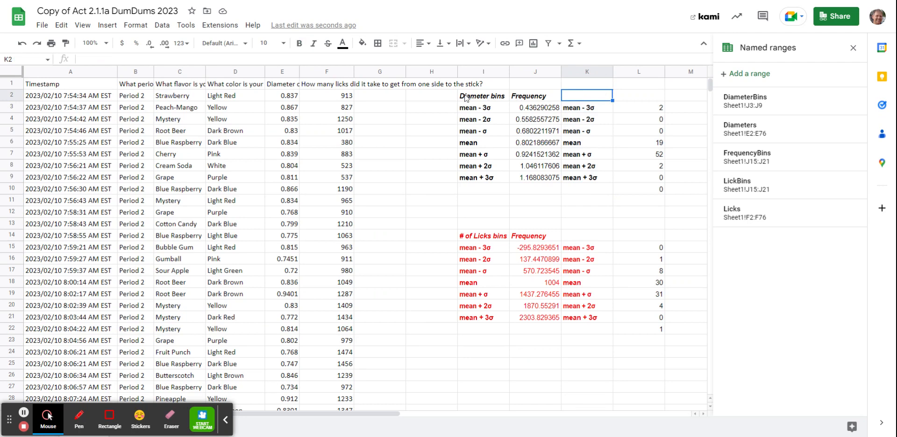
pyautogui.moveTo(465, 98); pyautogui.dragTo(524, 98)
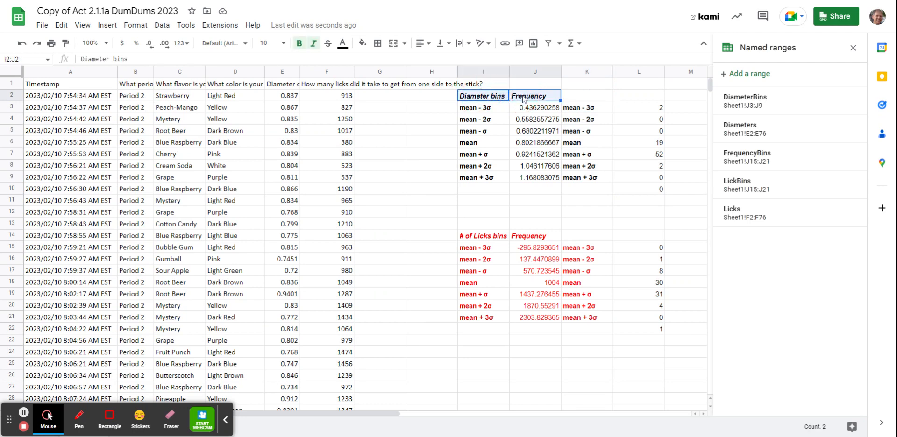
pyautogui.hotkey('ctrl', 'c')
pyautogui.click(584, 99)
pyautogui.hotkey('ctrl', 'v')
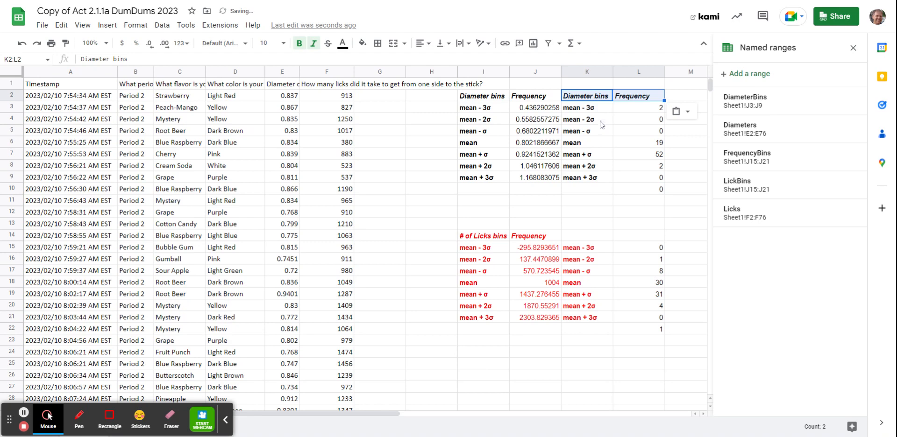
# Step: Insert a column chart of the diameter frequency distribution from K2:L10
pyautogui.click(624, 164)
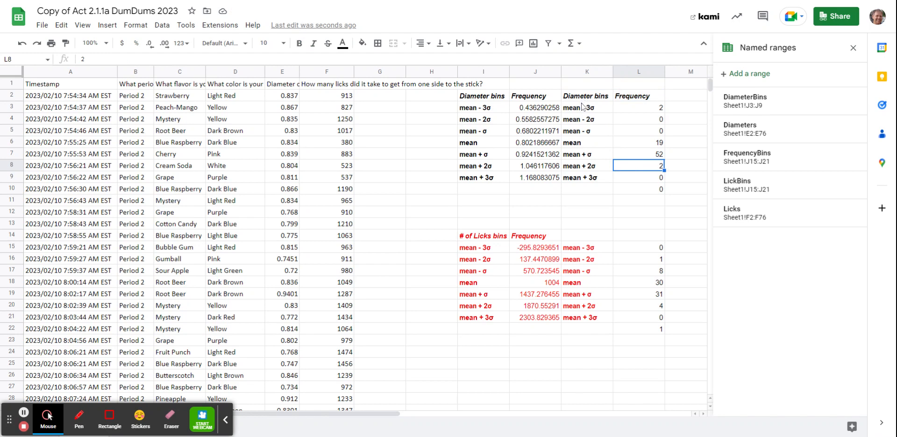
pyautogui.moveTo(583, 106); pyautogui.dragTo(637, 186)
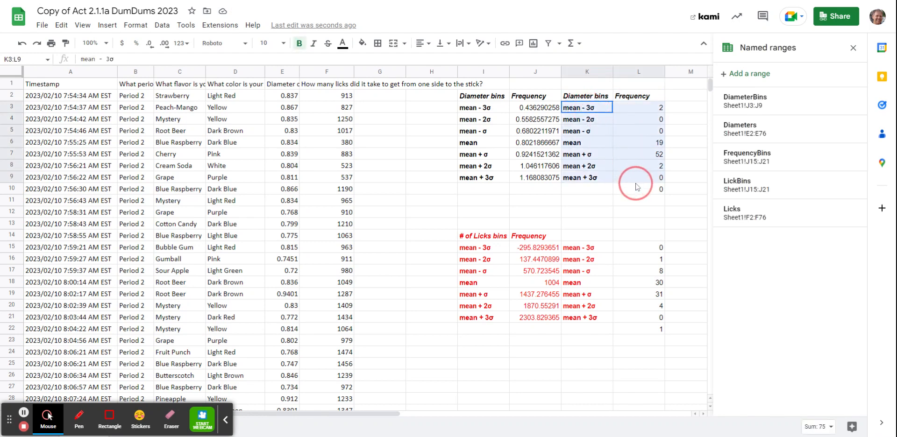
pyautogui.moveTo(599, 97); pyautogui.dragTo(650, 190)
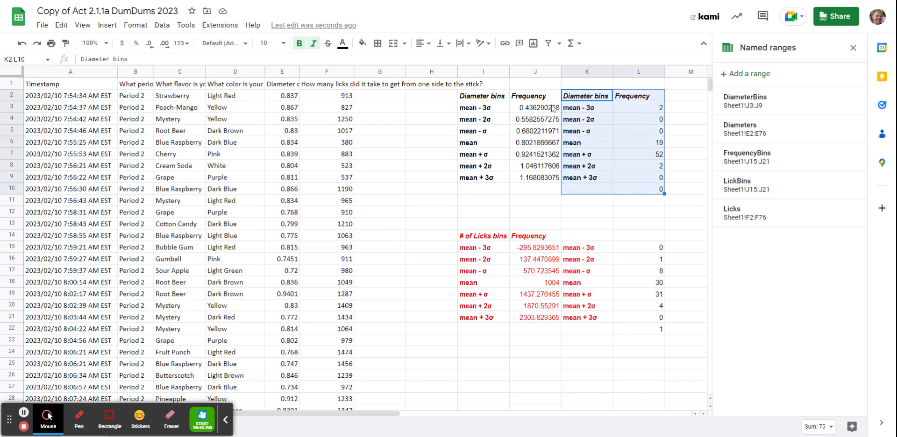
pyautogui.click(115, 29)
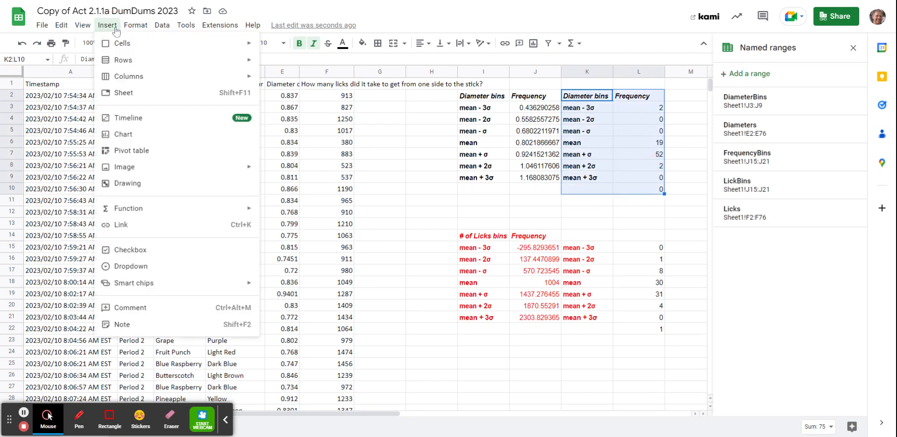
pyautogui.click(151, 139)
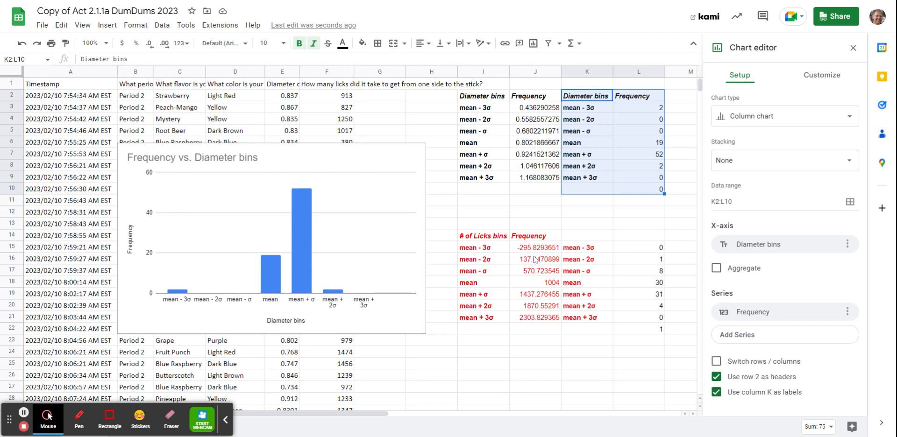
pyautogui.click(358, 166)
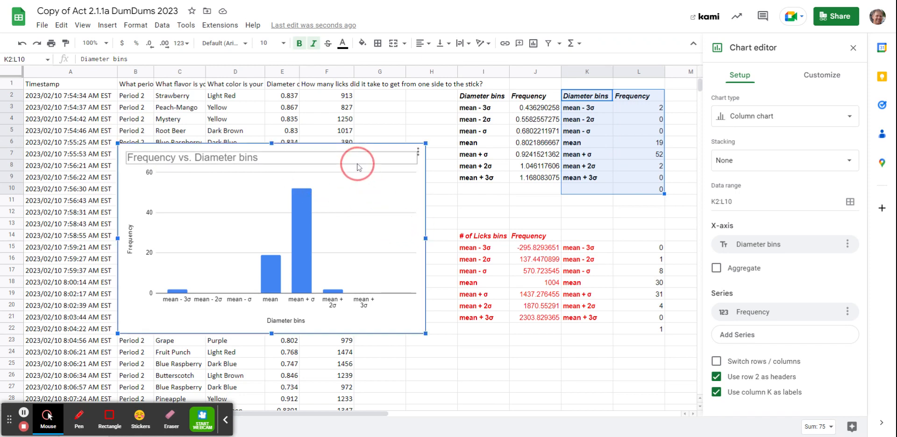
# Step: Copy the # of Licks bins and Frequency headings from I14:J14 into K14:L14
pyautogui.click(585, 253)
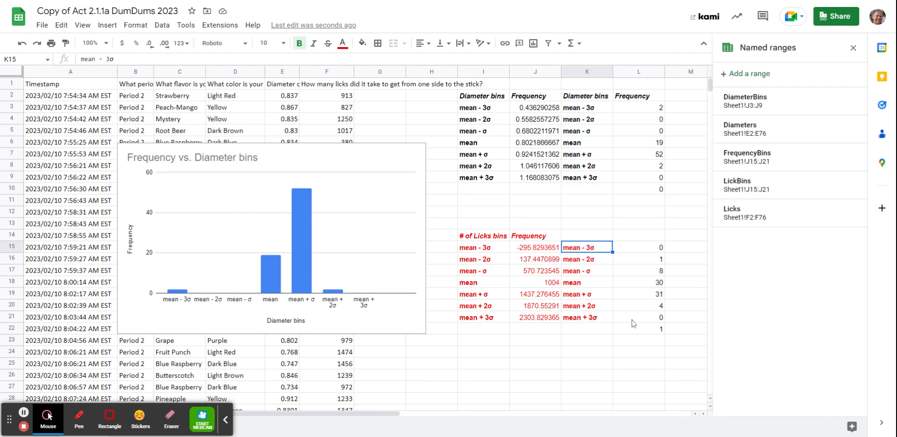
pyautogui.moveTo(488, 237); pyautogui.dragTo(547, 241)
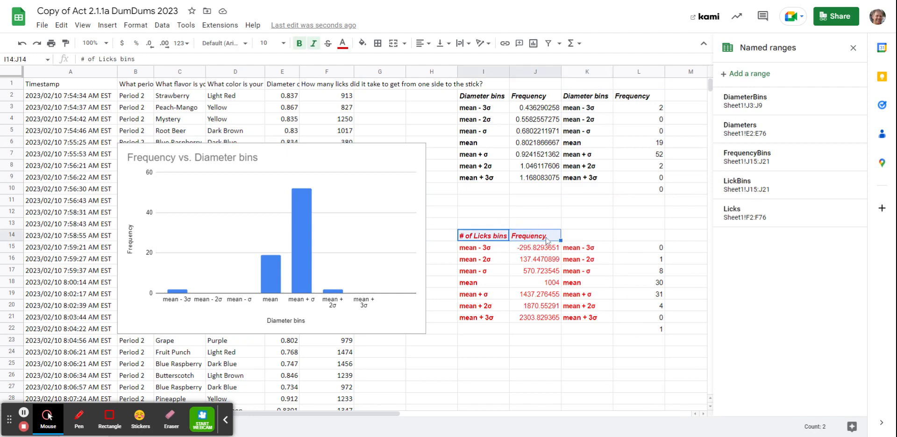
pyautogui.click(596, 236)
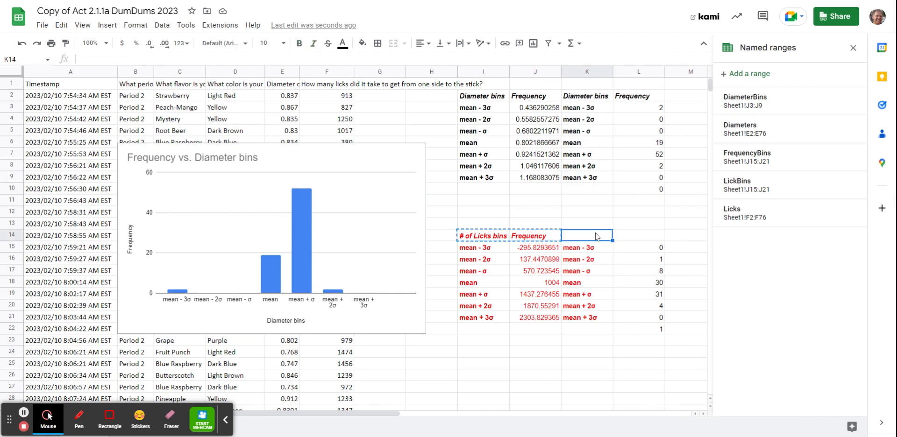
pyautogui.hotkey('ctrl', 'v')
# Step: Insert a column chart of the licks frequency distribution from K14:L22
pyautogui.moveTo(576, 237); pyautogui.dragTo(646, 333)
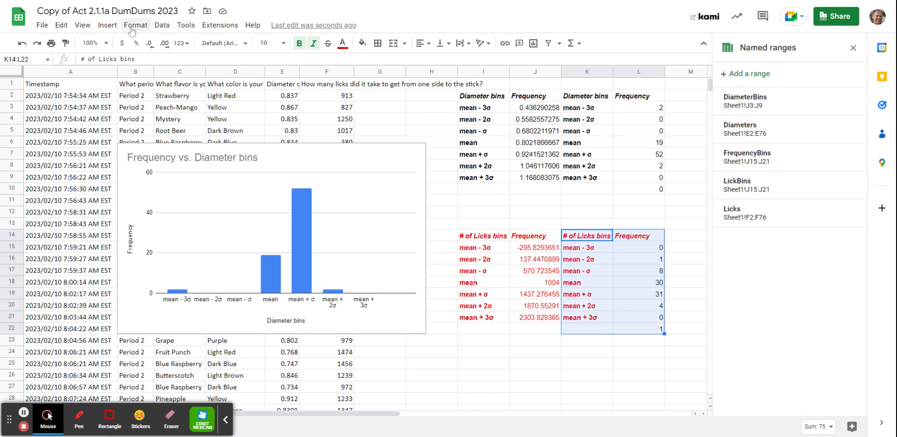
pyautogui.click(107, 28)
pyautogui.click(119, 135)
# Step: Move the Frequency vs. # of Licks bins chart off the diameter chart to below the licks tables, starting at about row 23
pyautogui.scroll(-1, 380, 76)
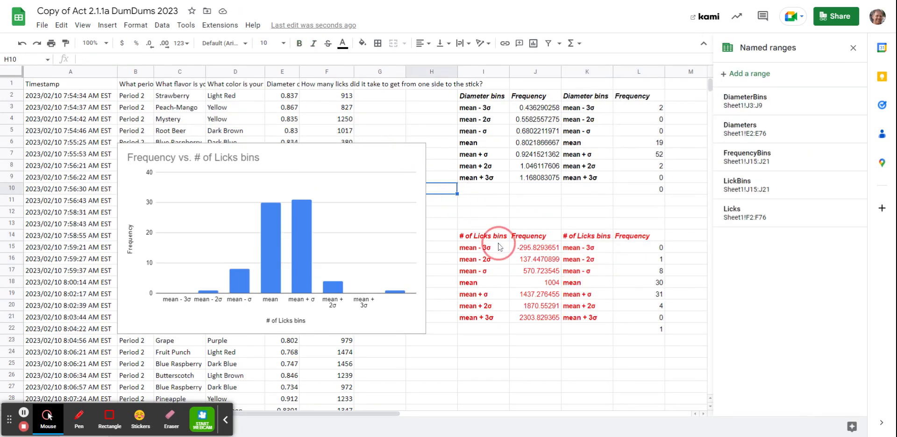
pyautogui.click(412, 186)
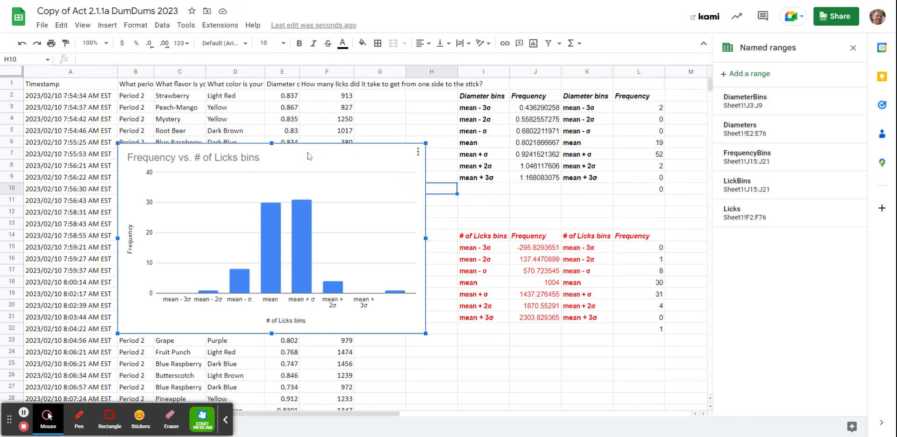
pyautogui.moveTo(308, 156); pyautogui.dragTo(559, 305)
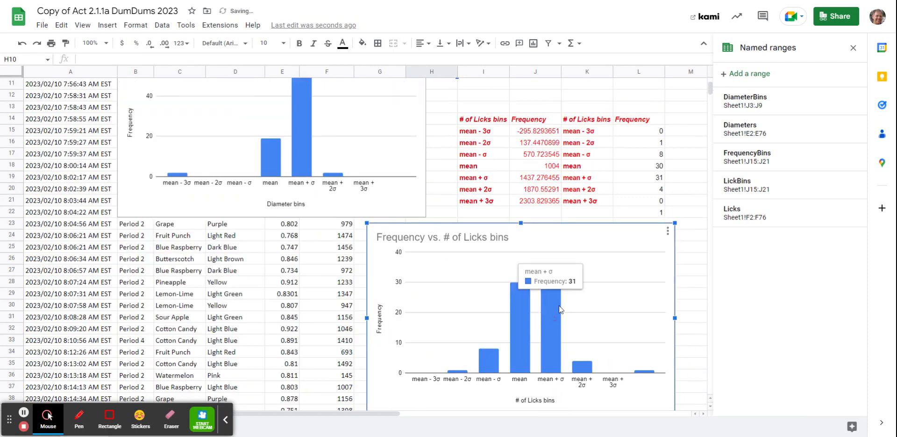
# Step: Examine the diameter and licks frequency charts and compare the shapes of their distributions
pyautogui.scroll(-2, 556, 302)
pyautogui.scroll(1, 554, 298)
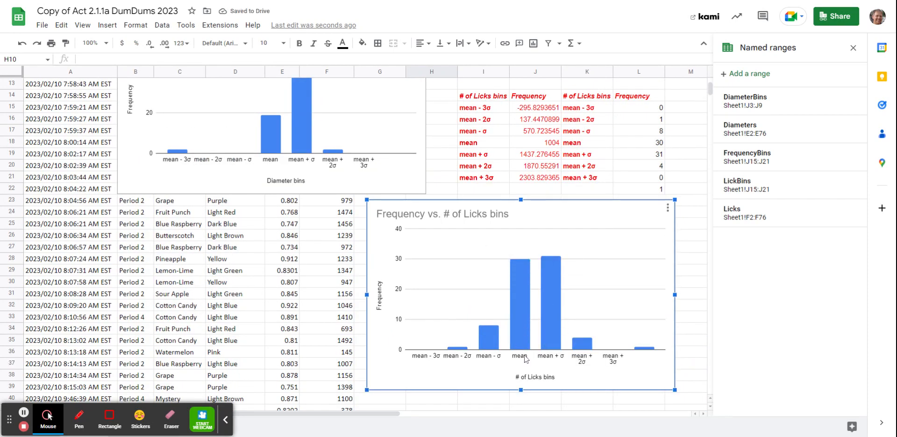
pyautogui.scroll(1, 537, 342)
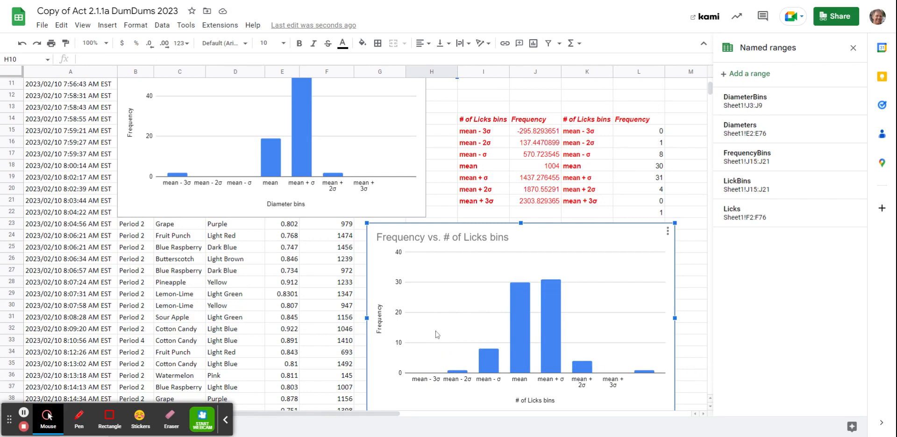
pyautogui.scroll(2, 416, 315)
pyautogui.scroll(-2, 572, 410)
pyautogui.scroll(2, 606, 371)
pyautogui.scroll(-2, 606, 371)
pyautogui.scroll(2, 456, 317)
pyautogui.scroll(-2, 647, 308)
pyautogui.scroll(3, 385, 213)
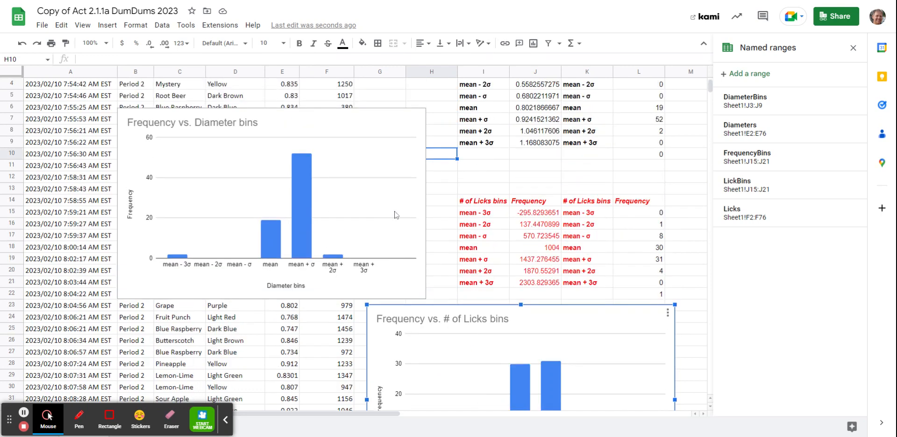
pyautogui.scroll(-1, 423, 247)
pyautogui.scroll(1, 423, 248)
pyautogui.scroll(2, 412, 245)
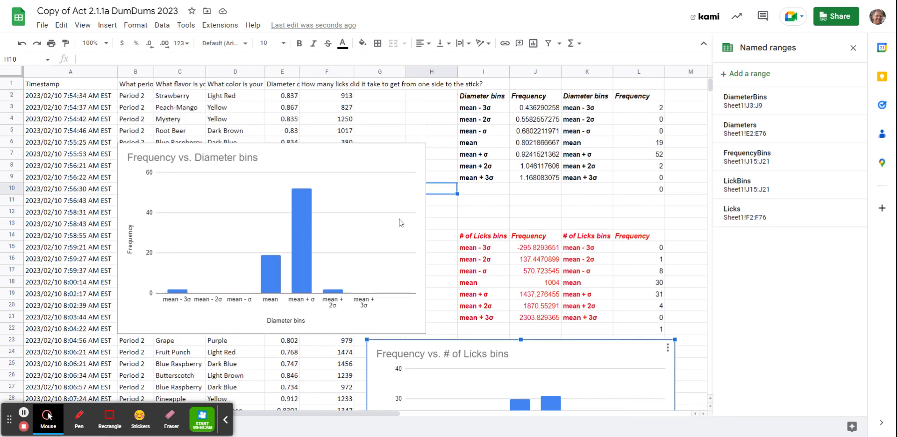
pyautogui.scroll(-4, 402, 229)
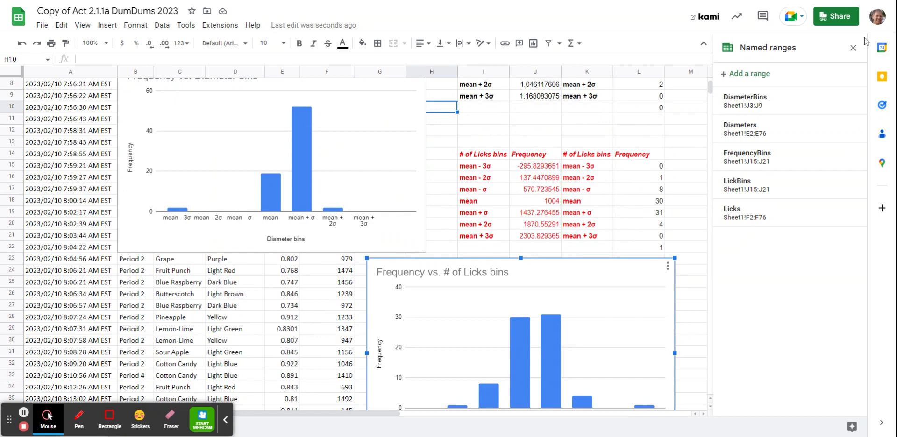